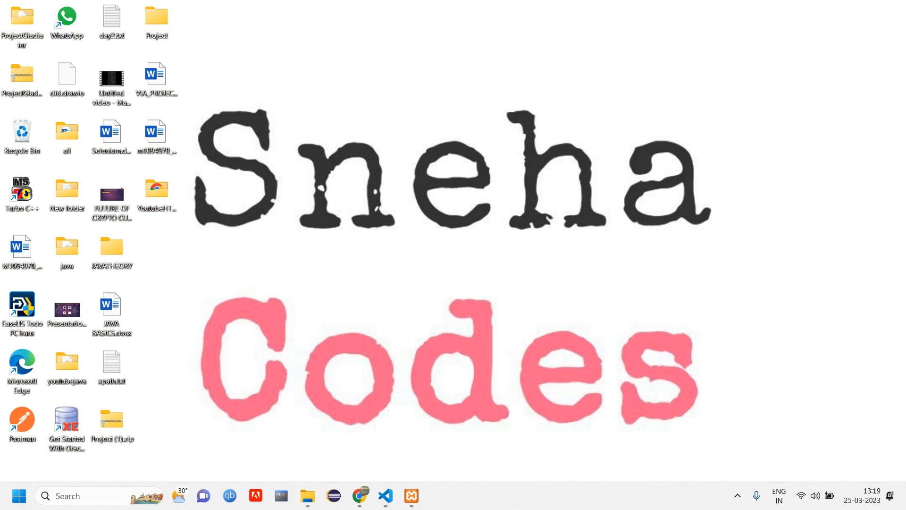
# Bring up Chrome and switch tabs to the PHP CRUD localhost index.php page.
pyautogui.click(360, 496)
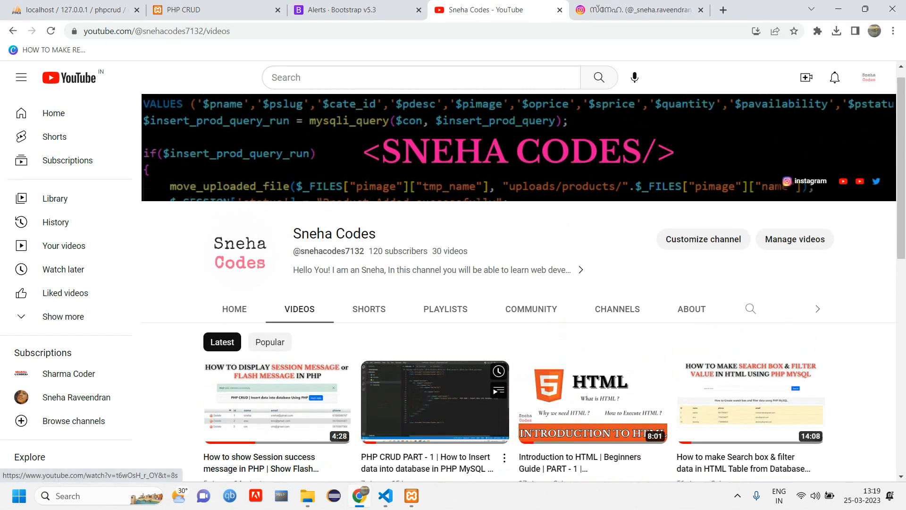
pyautogui.scroll(-1, 435, 312)
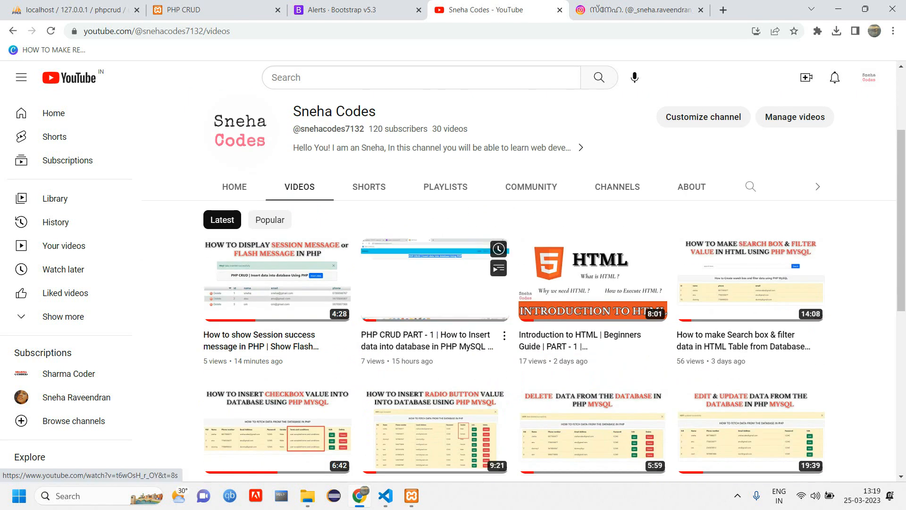
pyautogui.hotkey('ctrl', 'Tab')
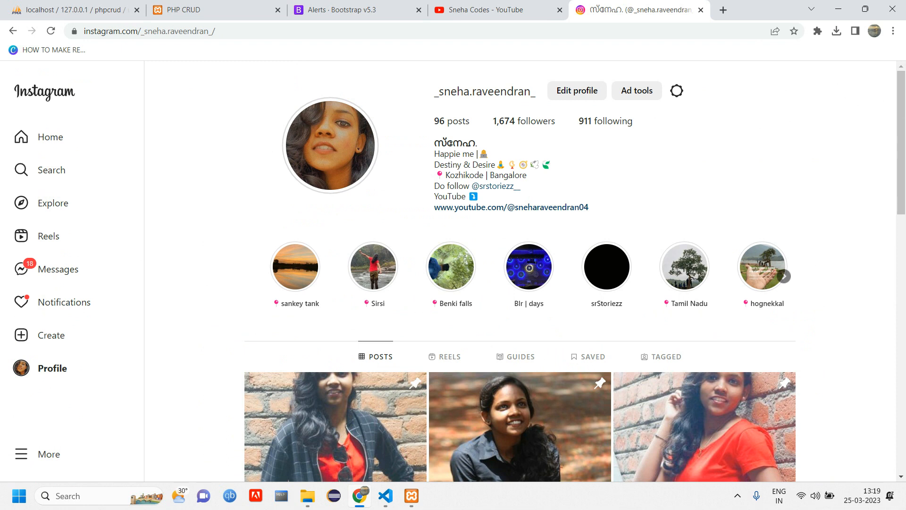
pyautogui.hotkey('ctrl', '2')
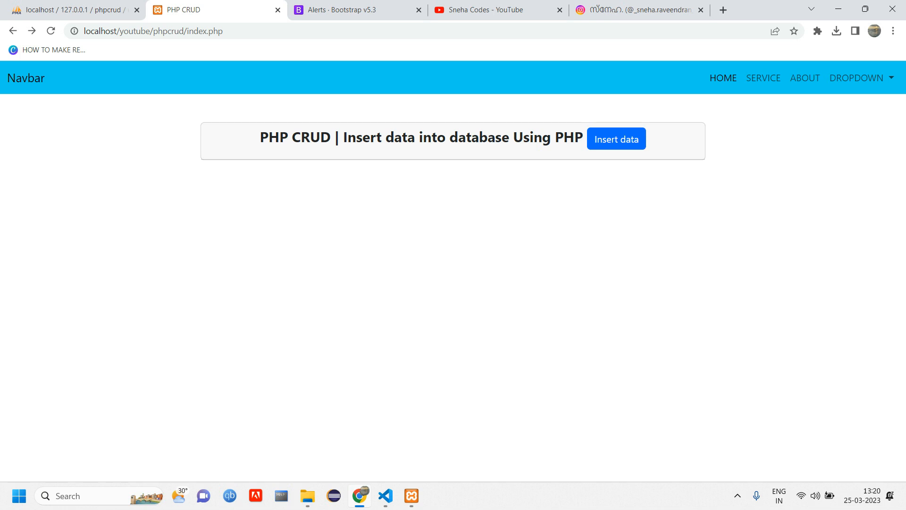
pyautogui.hotkey('alt', 'Tab')
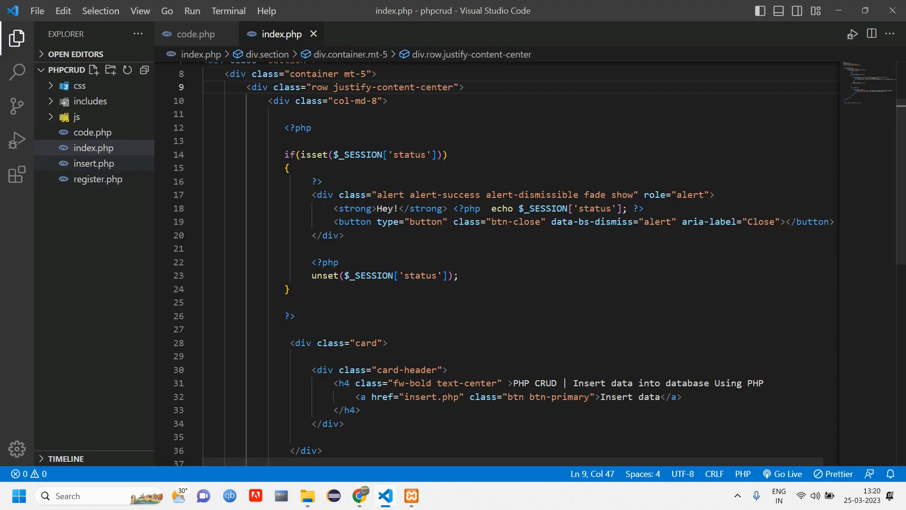
pyautogui.click(93, 163)
pyautogui.scroll(-5, 496, 248)
pyautogui.scroll(5, 496, 248)
pyautogui.moveTo(268, 130); pyautogui.dragTo(340, 440)
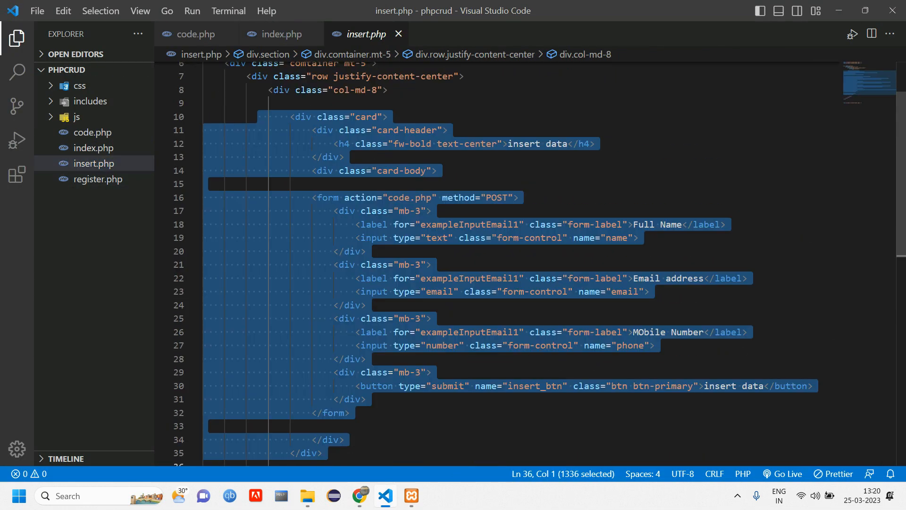
pyautogui.click(366, 224)
pyautogui.moveTo(268, 130); pyautogui.dragTo(367, 359)
pyautogui.hotkey('ctrl', 'Tab')
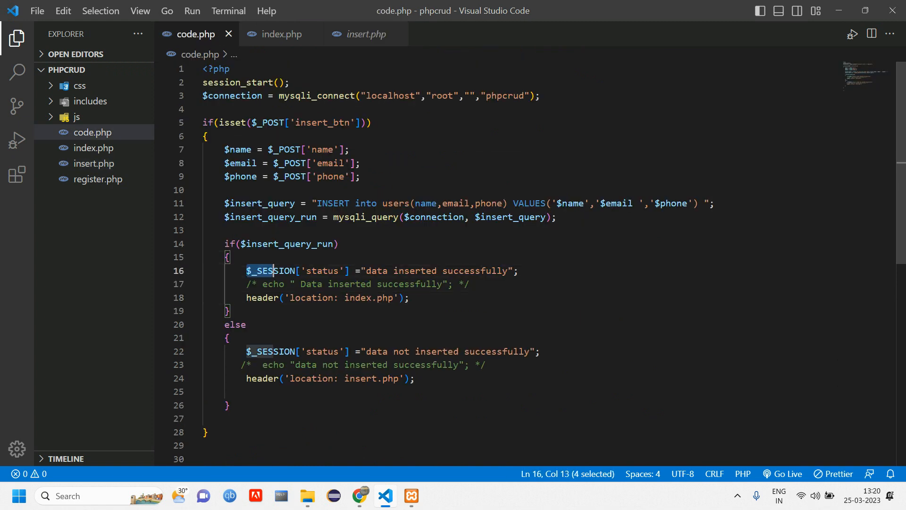
pyautogui.moveTo(247, 271); pyautogui.dragTo(351, 271)
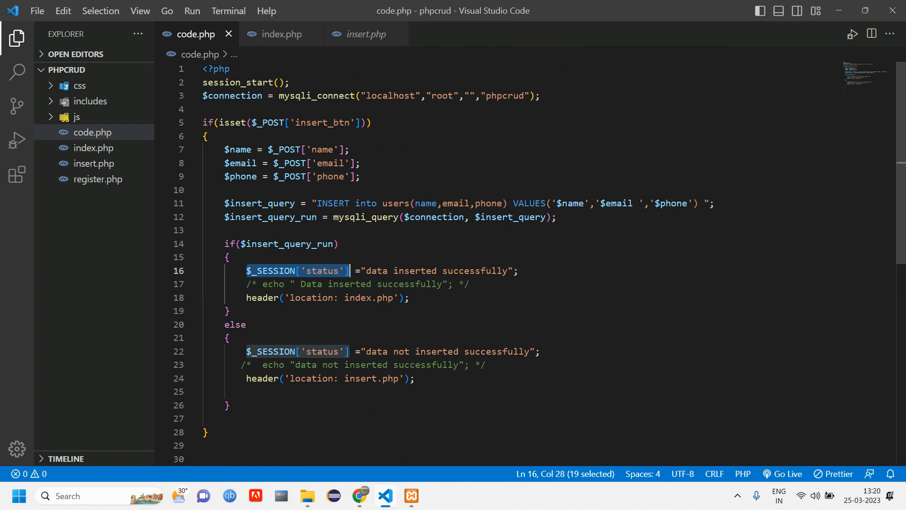
pyautogui.press('End')
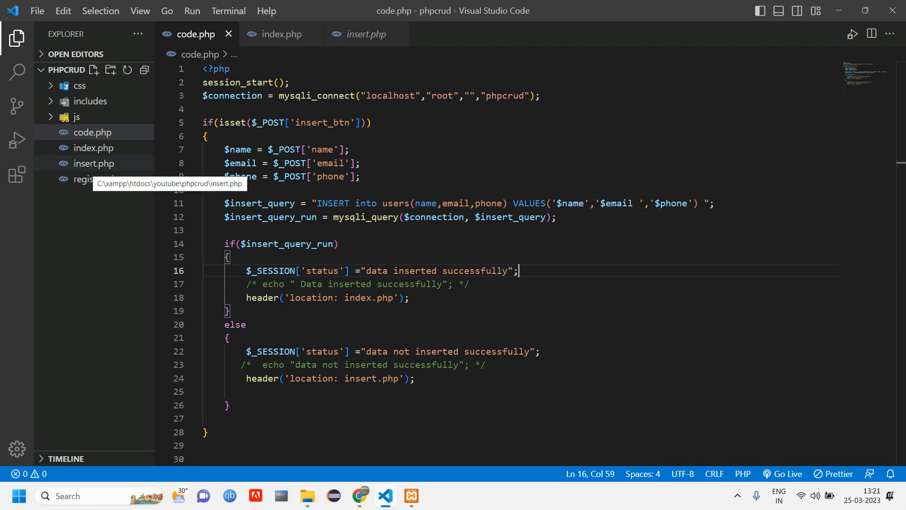
pyautogui.click(94, 164)
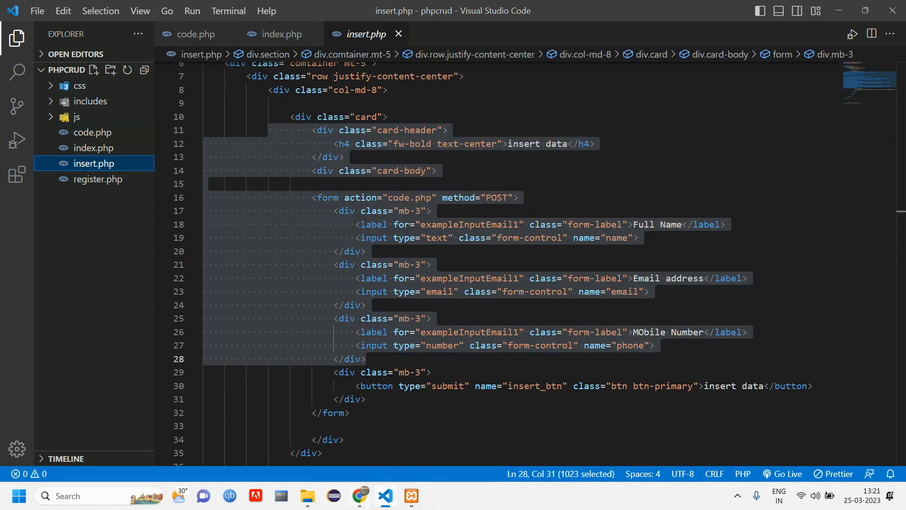
pyautogui.hotkey('alt', 'Tab')
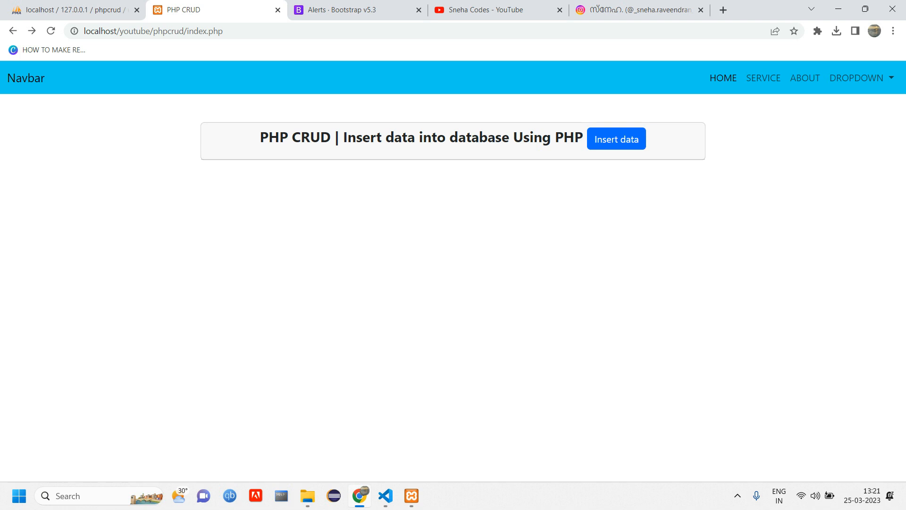
# Review the PHP CRUD page heading, then return to index.php with insert.php and code.php closed.
pyautogui.moveTo(189, 31); pyautogui.dragTo(223, 31)
pyautogui.moveTo(261, 138); pyautogui.dragTo(587, 137)
pyautogui.moveTo(343, 138); pyautogui.dragTo(564, 137)
pyautogui.doubleClick(363, 138)
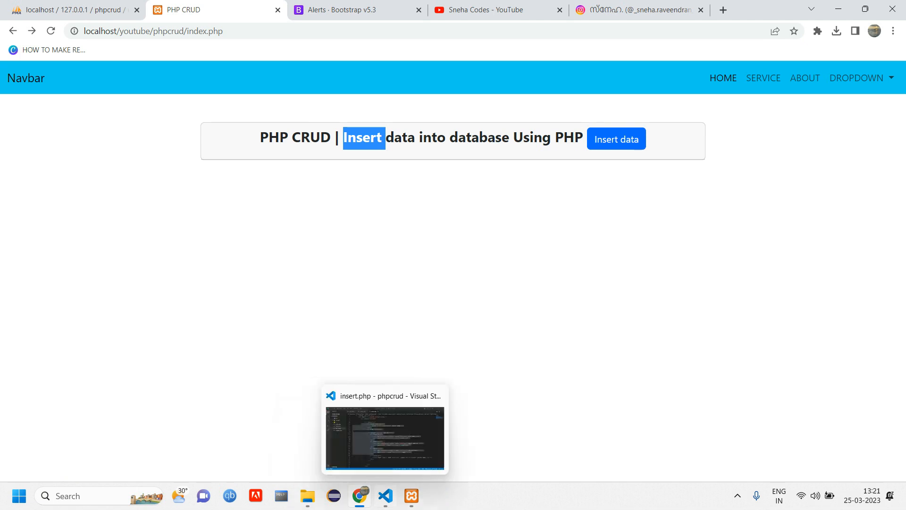
pyautogui.click(386, 496)
pyautogui.hotkey('ctrl', 'Tab')
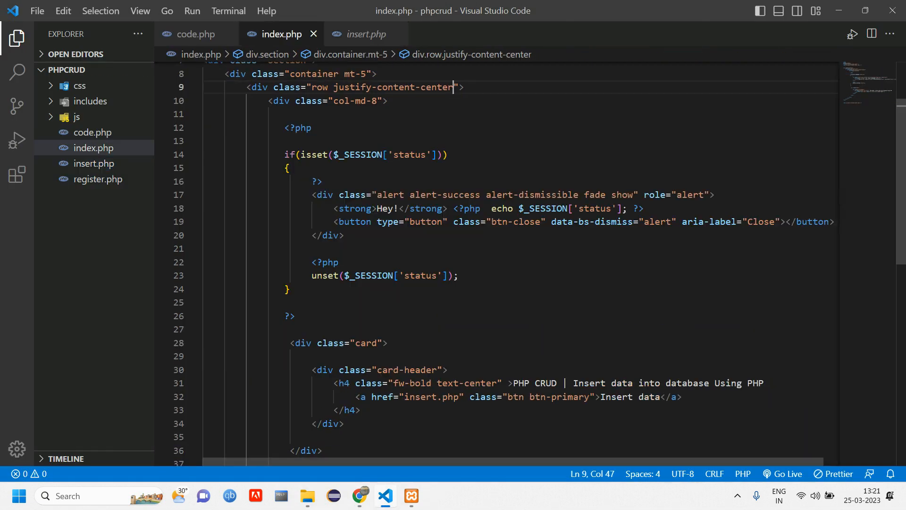
pyautogui.click(398, 34)
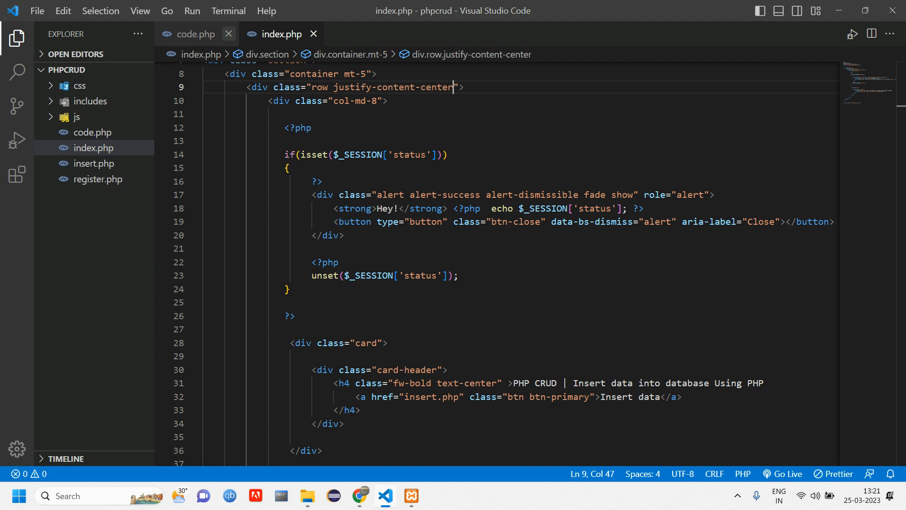
pyautogui.click(228, 34)
pyautogui.scroll(-4, 495, 269)
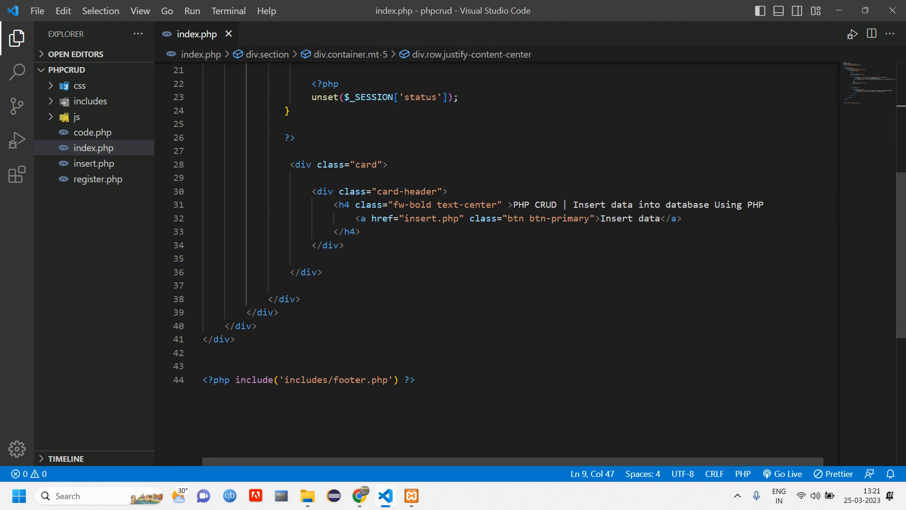
pyautogui.write('Fetch dat')
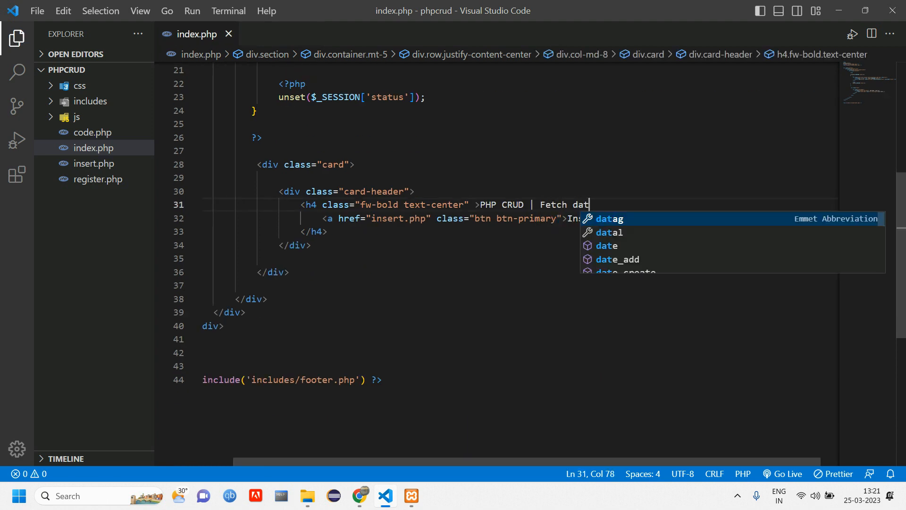
pyautogui.write('a from da')
pyautogui.write('at')
# Reword the card heading with 'database' and 'PHP', check it in the browser, and undo stray indentation.
pyautogui.press('BackSpace')
pyautogui.write('t')
pyautogui.write('abase in')
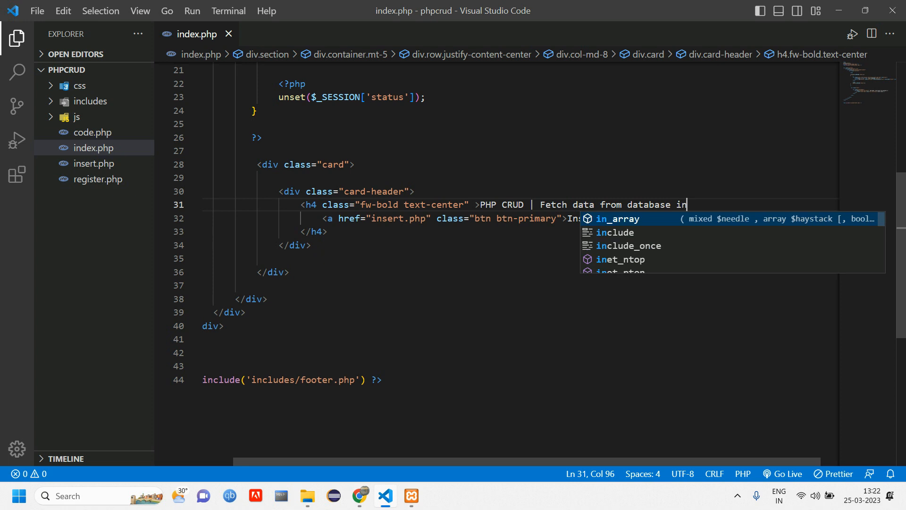
pyautogui.write(' p')
pyautogui.press('BackSpace')
pyautogui.write('PHP')
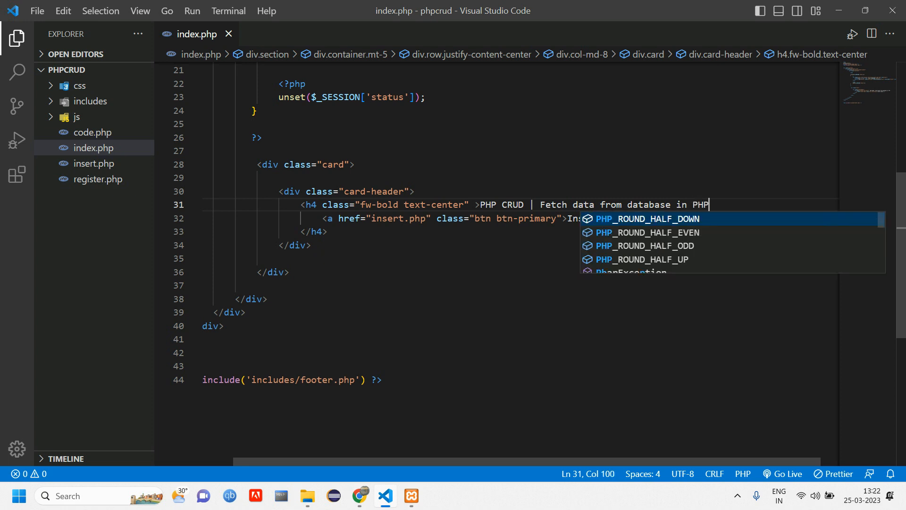
pyautogui.hotkey('alt', 'Tab')
pyautogui.click(50, 31)
pyautogui.moveTo(271, 138); pyautogui.dragTo(543, 138)
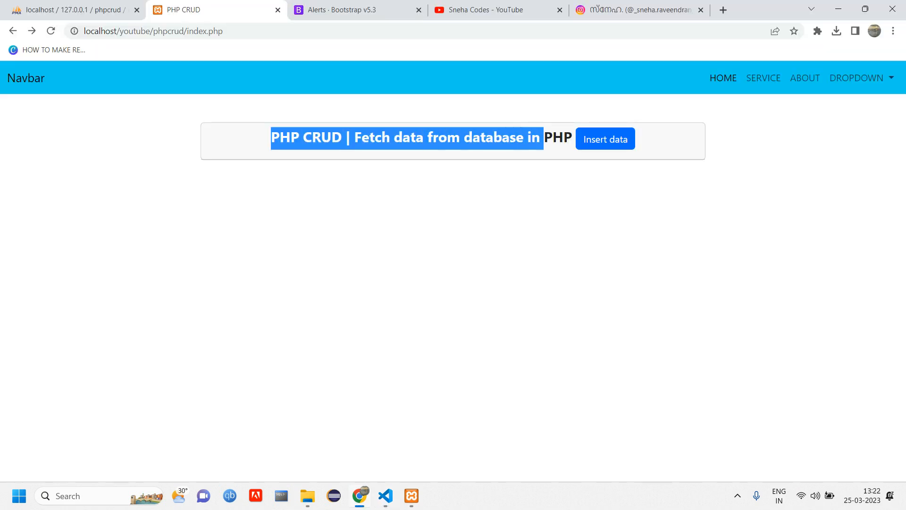
pyautogui.click(543, 138)
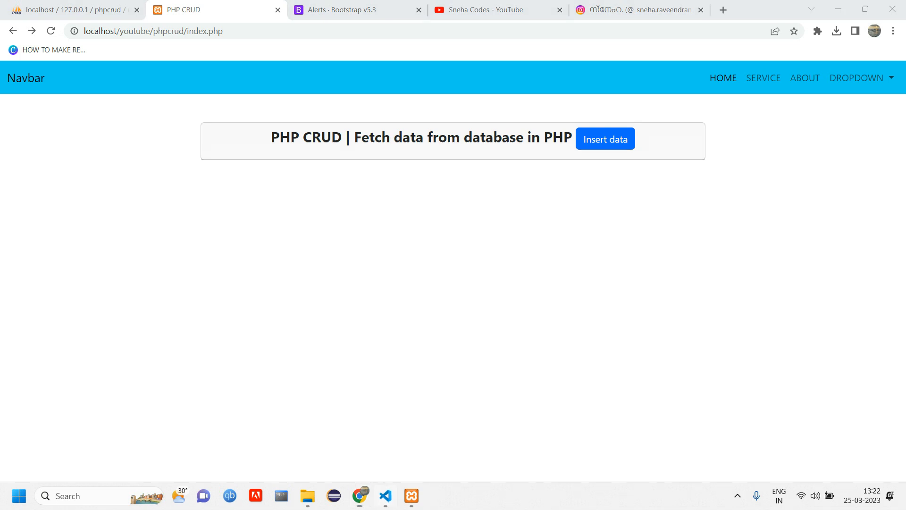
pyautogui.hotkey('alt', 'Tab')
pyautogui.hotkey('ctrl', 'z')
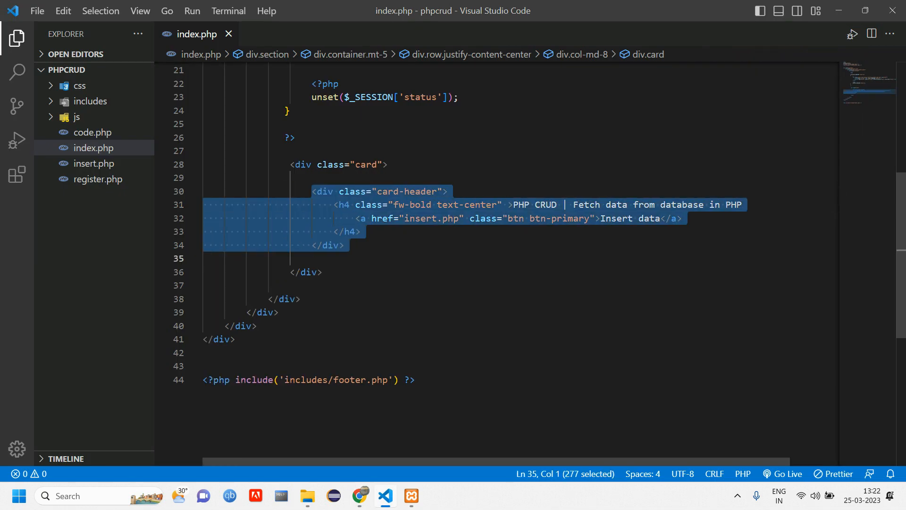
pyautogui.hotkey('ctrl', 'z')
pyautogui.hotkey('ctrl', 'z')
# Add an empty .card-body div below the card header with blank lines inside it.
pyautogui.moveTo(349, 231); pyautogui.dragTo(344, 246)
pyautogui.click(344, 245)
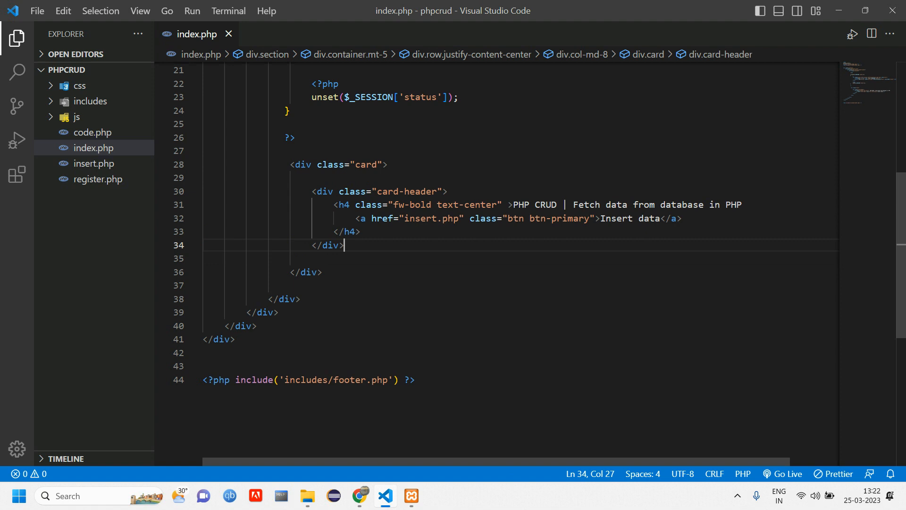
pyautogui.press('Return')
pyautogui.press('Return')
pyautogui.write('.')
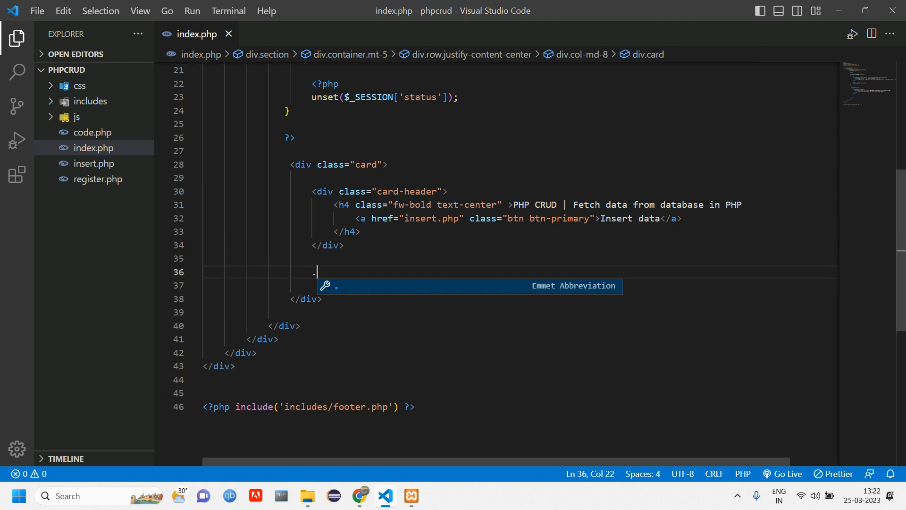
pyautogui.write('card-b')
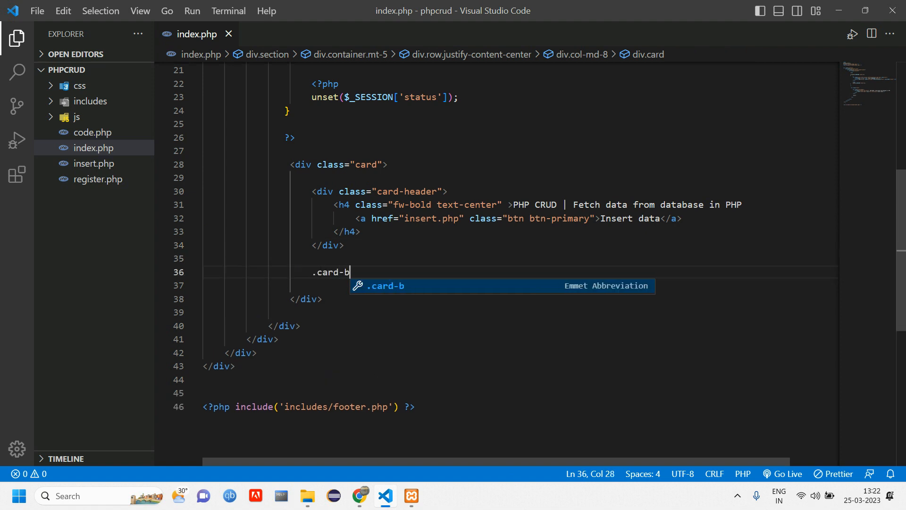
pyautogui.write('ody')
pyautogui.press('Tab')
pyautogui.press('Return')
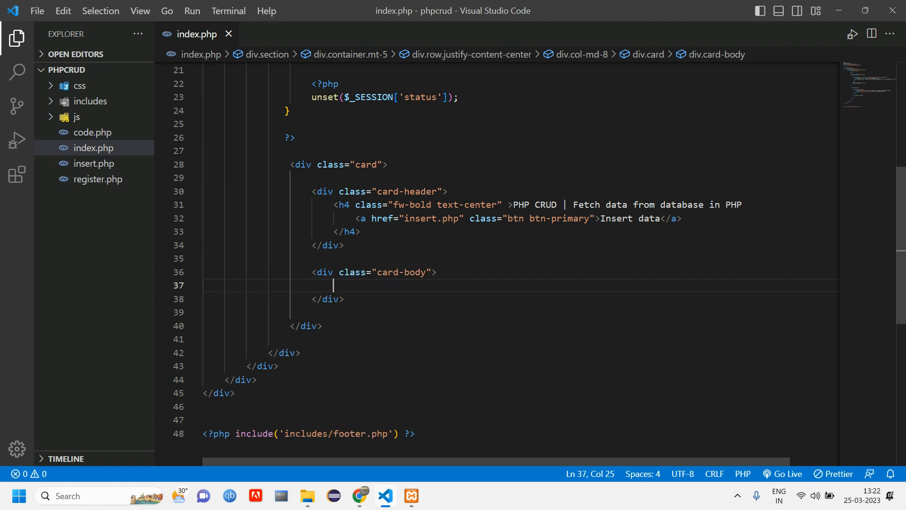
pyautogui.press('Return')
pyautogui.press('Up')
pyautogui.press('Return')
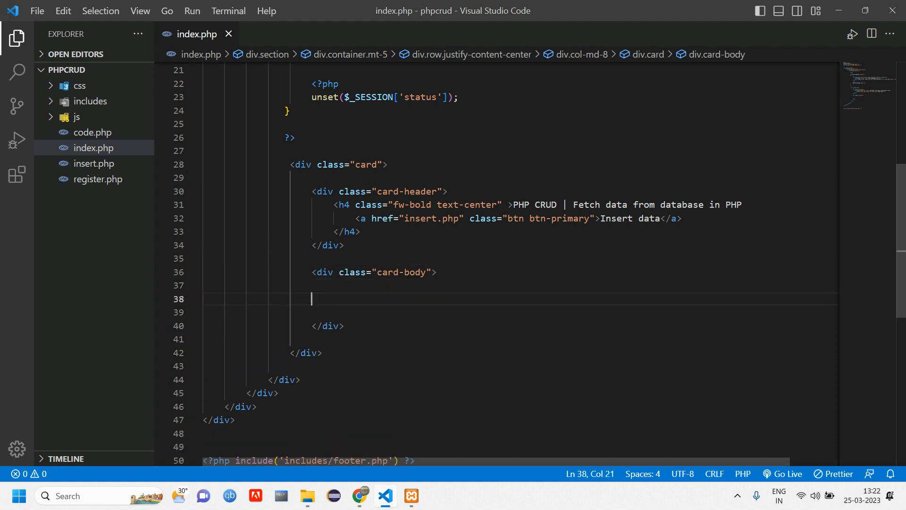
pyautogui.press('Down')
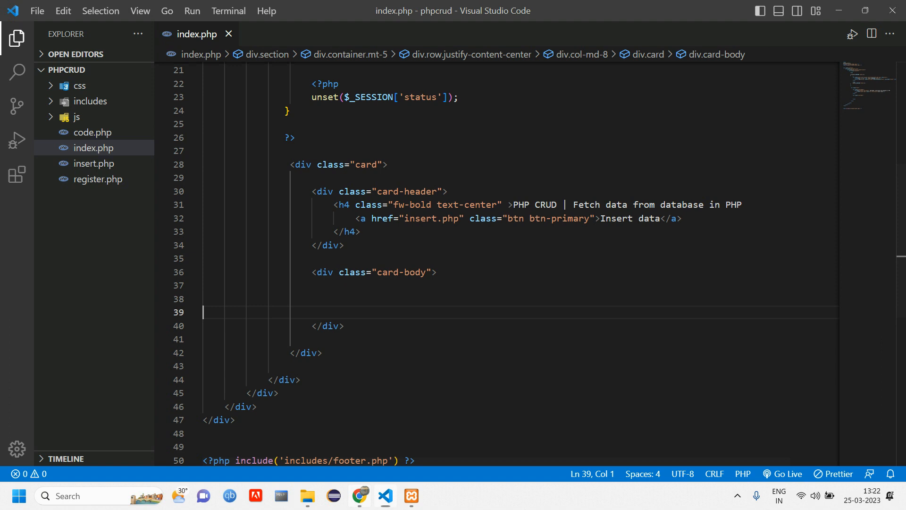
pyautogui.hotkey('alt', 'Tab')
# Search the Bootstrap docs for 'table' and land on the Tables page with basic markup.
pyautogui.hotkey('ctrl', 'Tab')
pyautogui.hotkey('ctrl', 'k')
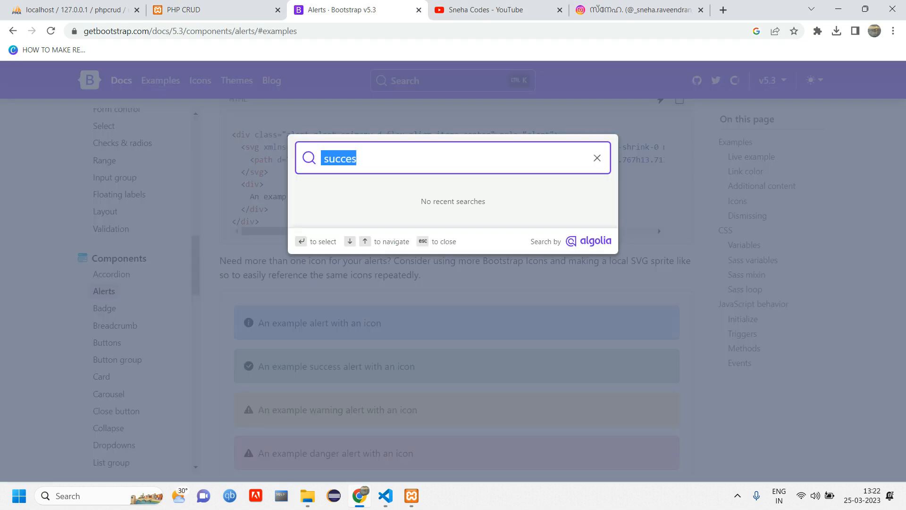
pyautogui.press('BackSpace')
pyautogui.write('ta')
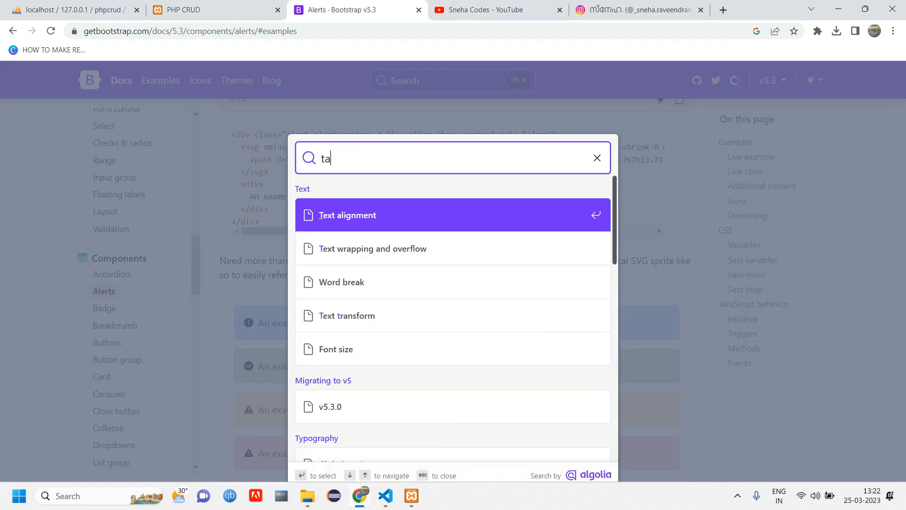
pyautogui.write('ble')
pyautogui.press('Return')
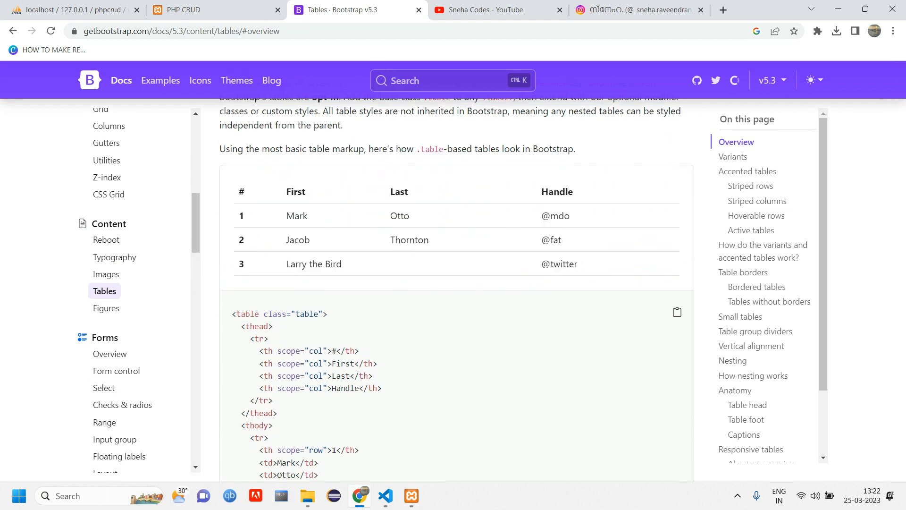
pyautogui.hotkey('ctrl', 'Tab')
pyautogui.hotkey('ctrl', 'shift', 'Tab')
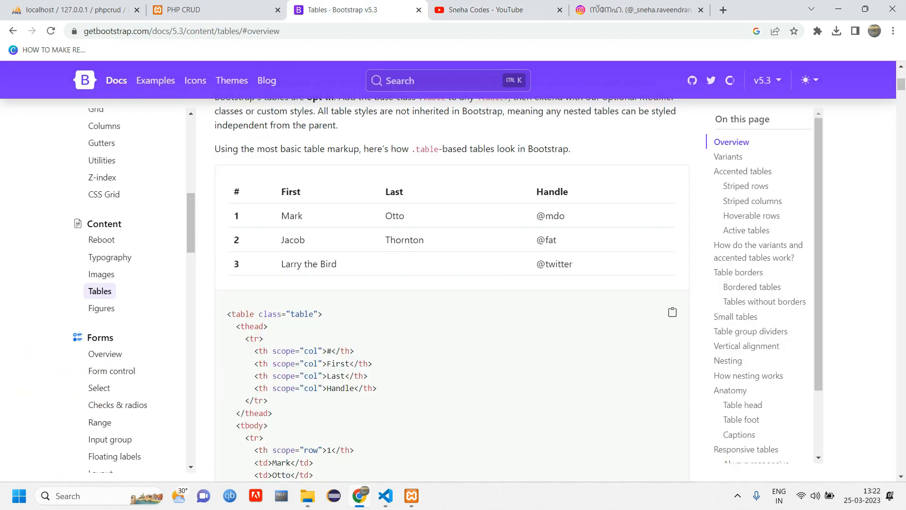
pyautogui.scroll(-2, 453, 319)
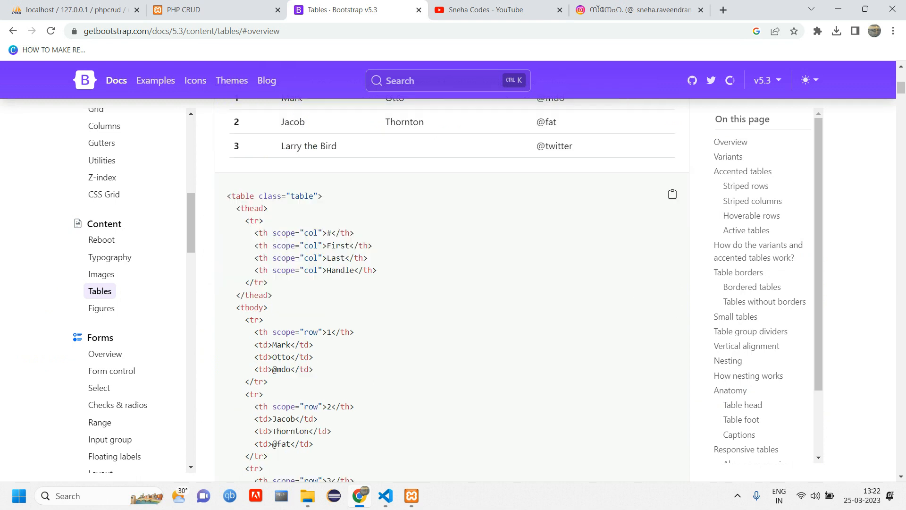
# Insert a table element in the card body with class "table table-bordered".
pyautogui.hotkey('alt', 'Tab')
pyautogui.write('tab')
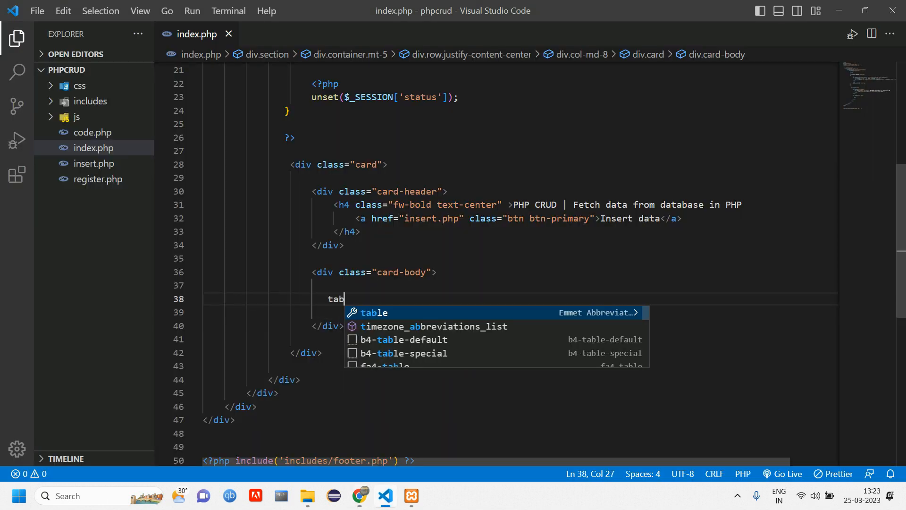
pyautogui.press('Return')
pyautogui.press('Return')
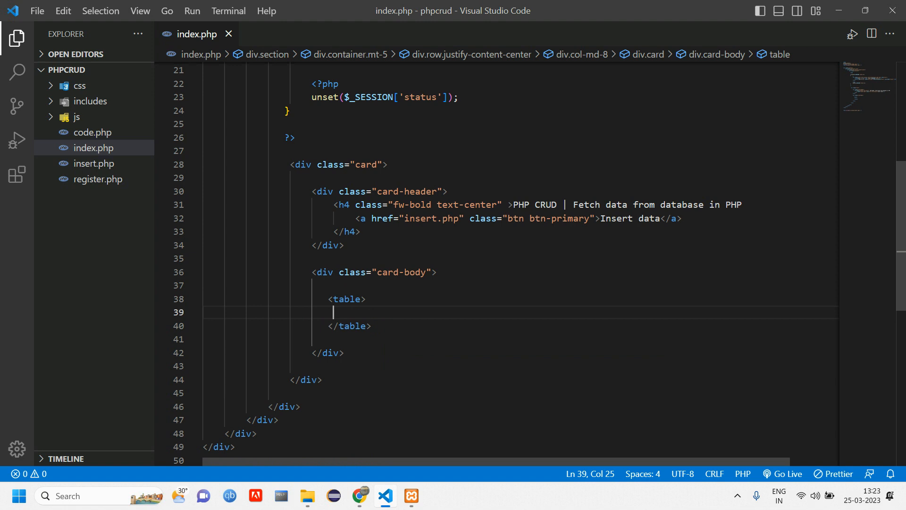
pyautogui.press('Up')
pyautogui.press('End')
pyautogui.press('Left')
pyautogui.write('cla')
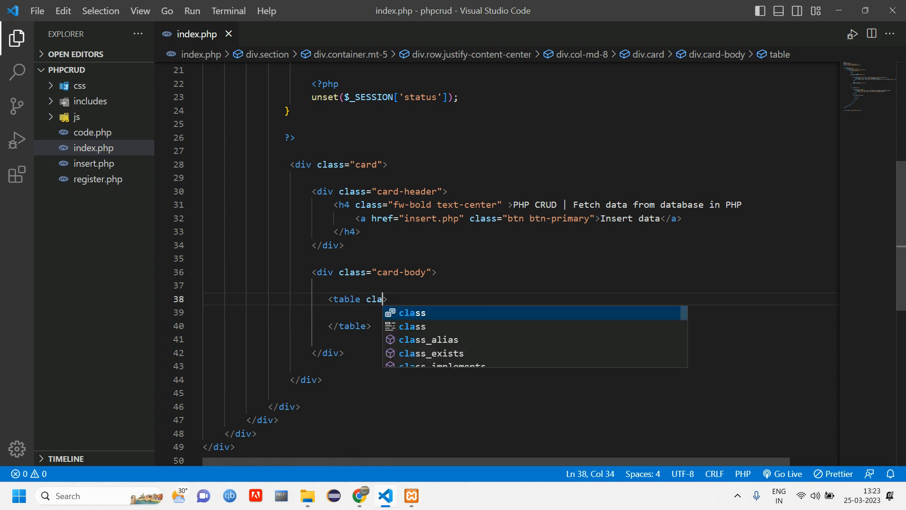
pyautogui.write('ss')
pyautogui.press('Return')
pyautogui.write('table ')
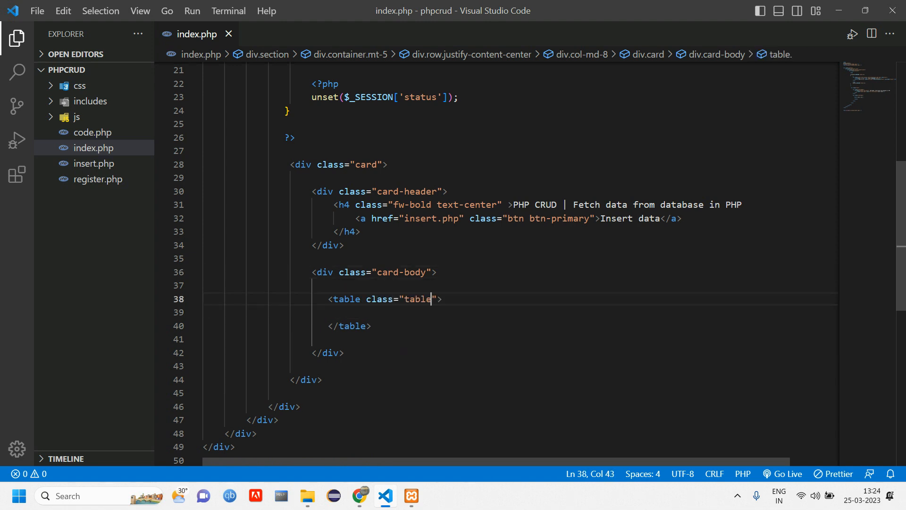
pyautogui.write('table')
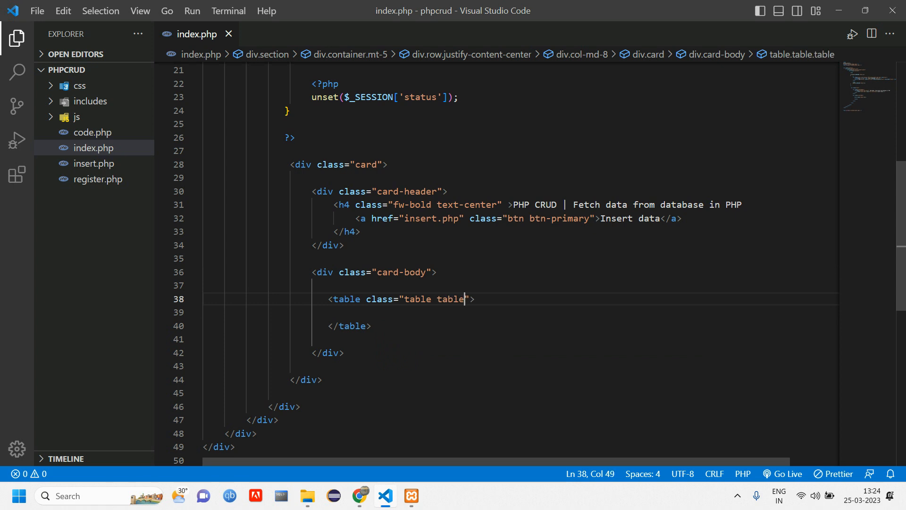
pyautogui.write('-bordered')
pyautogui.press('Down')
pyautogui.press('Tab')
pyautogui.press('Tab')
pyautogui.press('Tab')
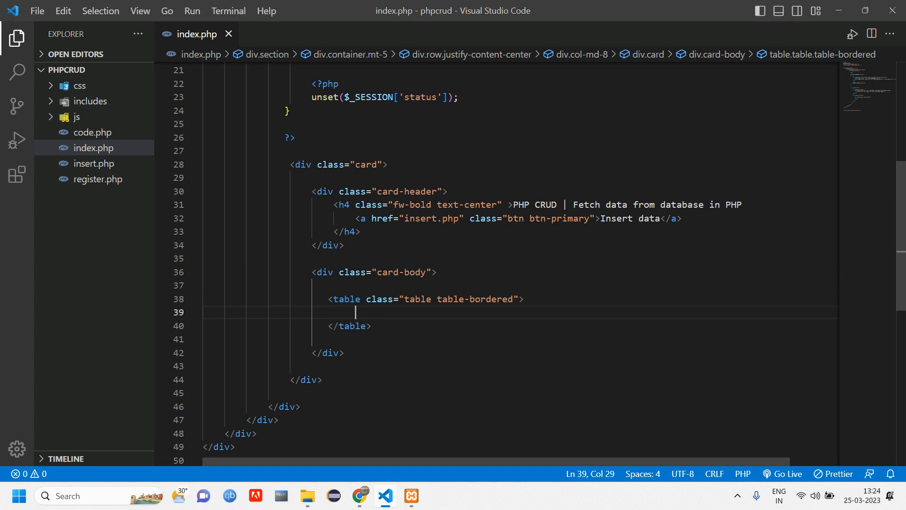
# Add a thead with a header row and an ID th cell duplicated into four cells.
pyautogui.press('Return')
pyautogui.press('Return')
pyautogui.press('Return')
pyautogui.press('Up')
pyautogui.press('Up')
pyautogui.write('th')
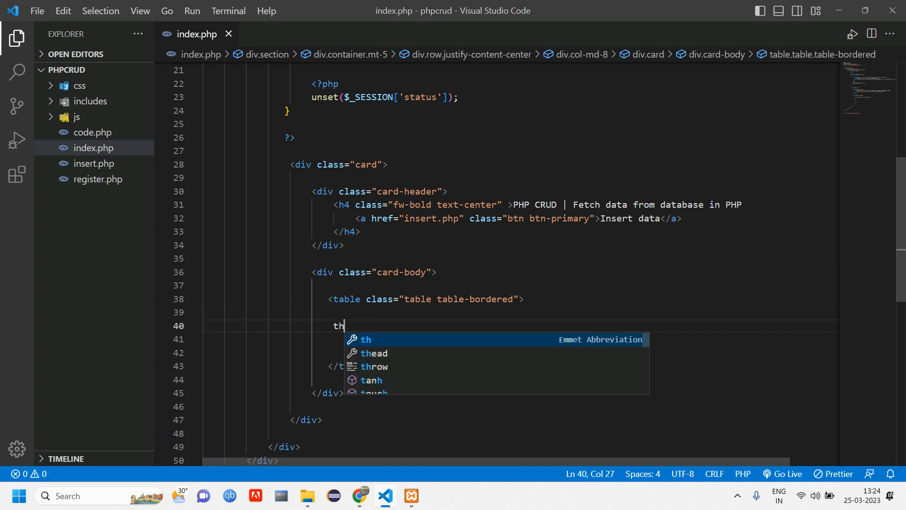
pyautogui.write('e')
pyautogui.press('Return')
pyautogui.press('Return')
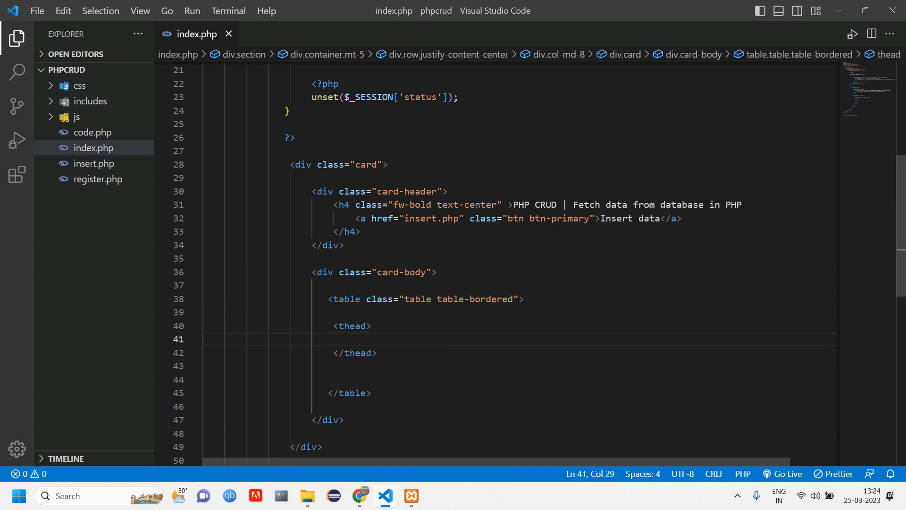
pyautogui.write('tr')
pyautogui.press('Return')
pyautogui.press('Return')
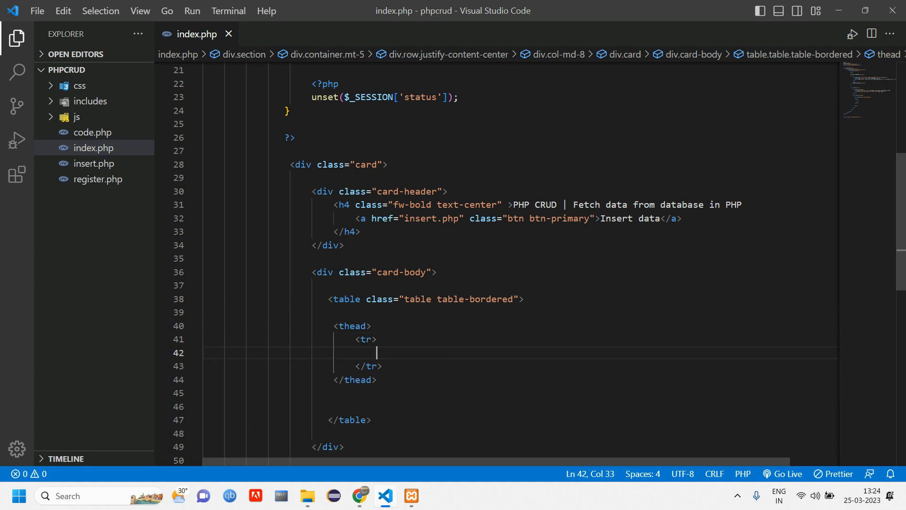
pyautogui.write('th')
pyautogui.press('Return')
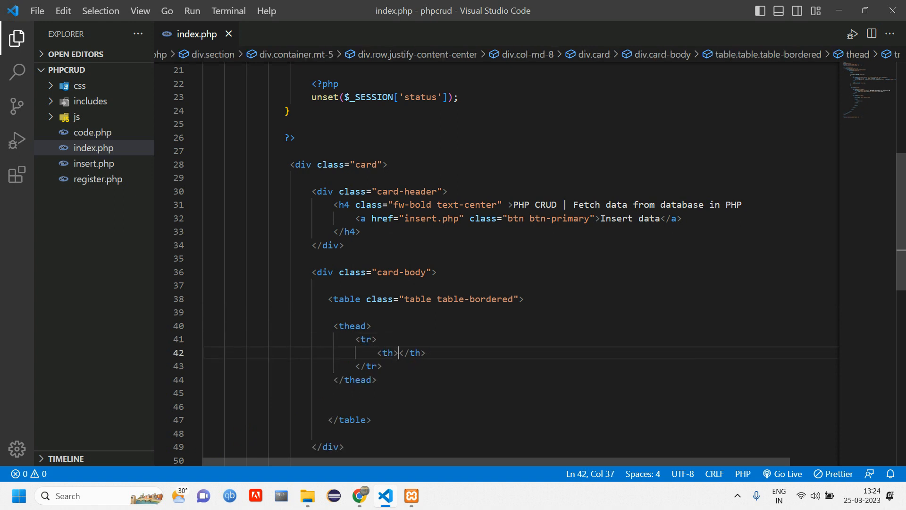
pyautogui.write('I')
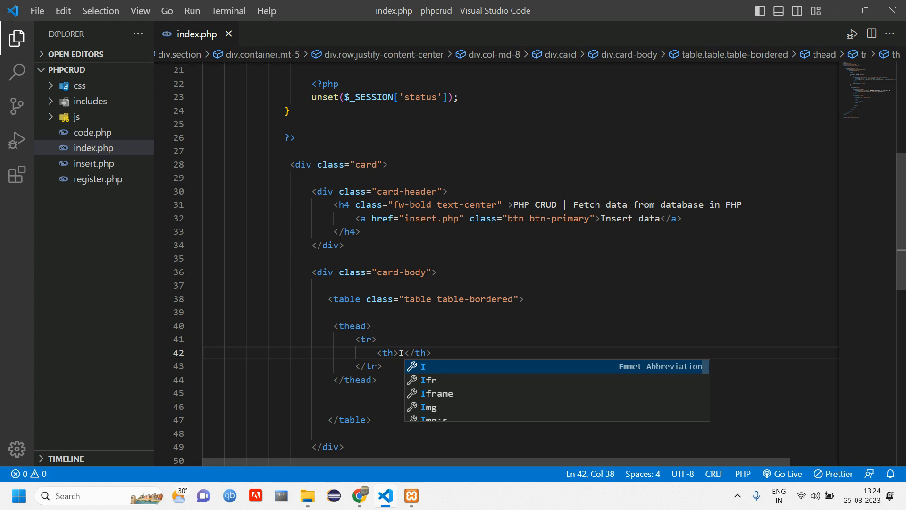
pyautogui.write('D')
pyautogui.press('End')
pyautogui.press('Return')
pyautogui.press('Up')
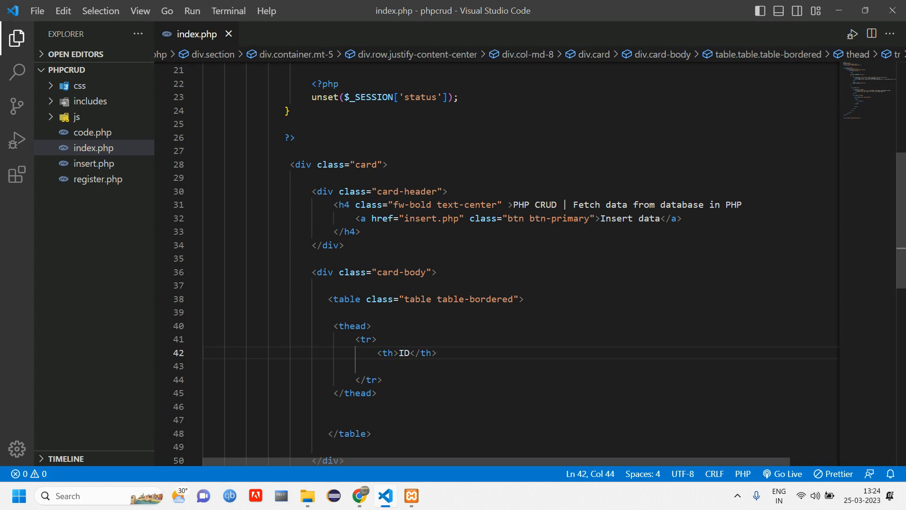
pyautogui.hotkey('shift', 'alt', 'Down')
pyautogui.hotkey('shift', 'alt', 'Down')
pyautogui.hotkey('shift', 'alt', 'Down')
pyautogui.press('Up')
pyautogui.press('Up')
# Rename the copied header cells to Name, Email and Phone and drop the trailing blank line.
pyautogui.press('Left')
pyautogui.press('Left')
pyautogui.press('Left')
pyautogui.hotkey('shift', 'Left')
pyautogui.hotkey('shift', 'Left')
pyautogui.write('Name')
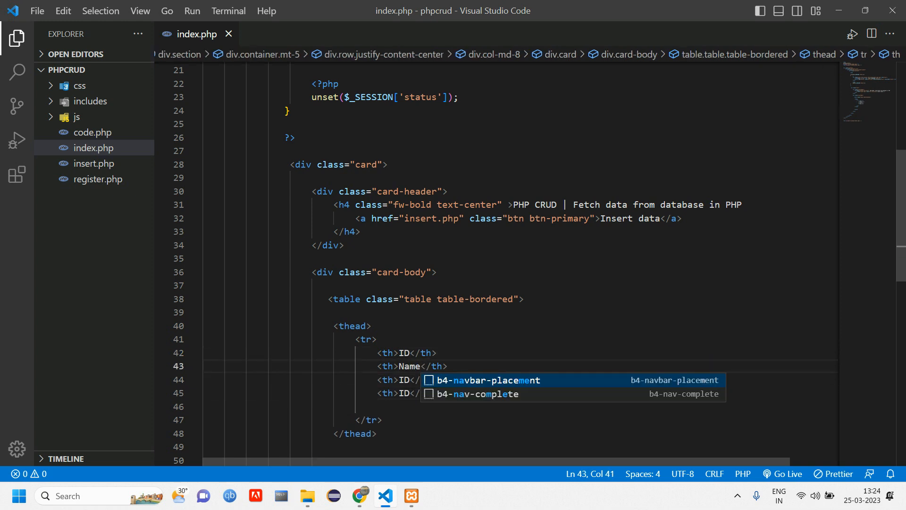
pyautogui.press('Down')
pyautogui.hotkey('shift', 'Left')
pyautogui.hotkey('shift', 'Left')
pyautogui.write('Email')
pyautogui.press('Escape')
pyautogui.press('Down')
pyautogui.press('Left')
pyautogui.press('Left')
pyautogui.press('Left')
pyautogui.hotkey('shift', 'Left')
pyautogui.hotkey('shift', 'Left')
pyautogui.write('P')
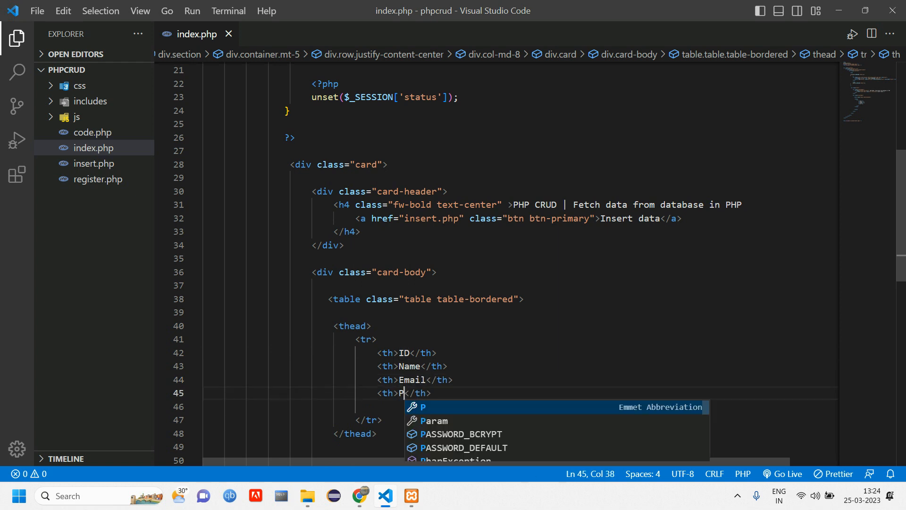
pyautogui.write('hone')
pyautogui.scroll(-2, 496, 254)
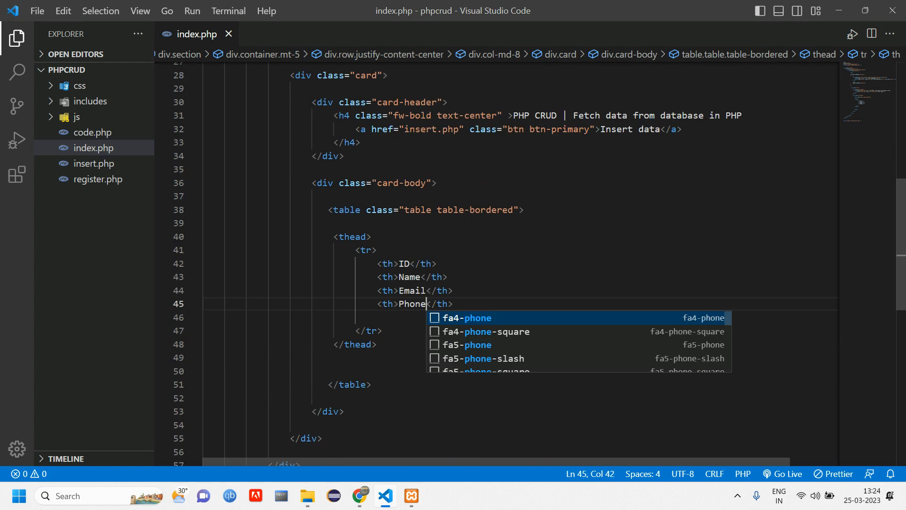
pyautogui.press('Escape')
pyautogui.press('Down')
pyautogui.press('BackSpace')
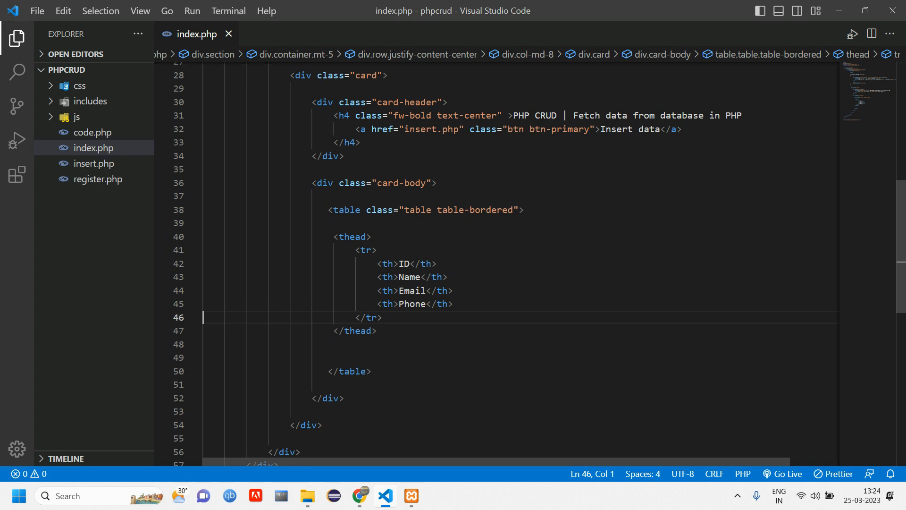
# Add a tbody below the head holding one row with an empty td cell, tidied up.
pyautogui.moveTo(350, 263); pyautogui.dragTo(411, 304)
pyautogui.click(379, 330)
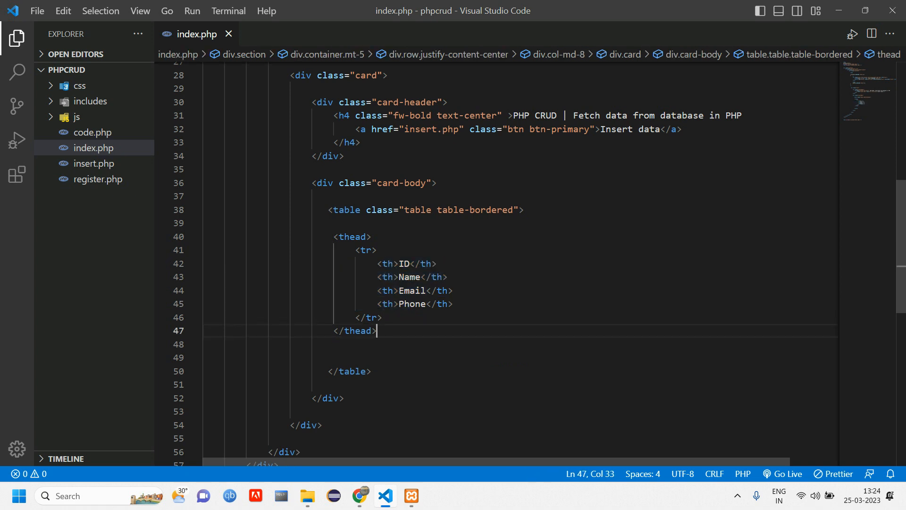
pyautogui.press('Return')
pyautogui.write('tbo')
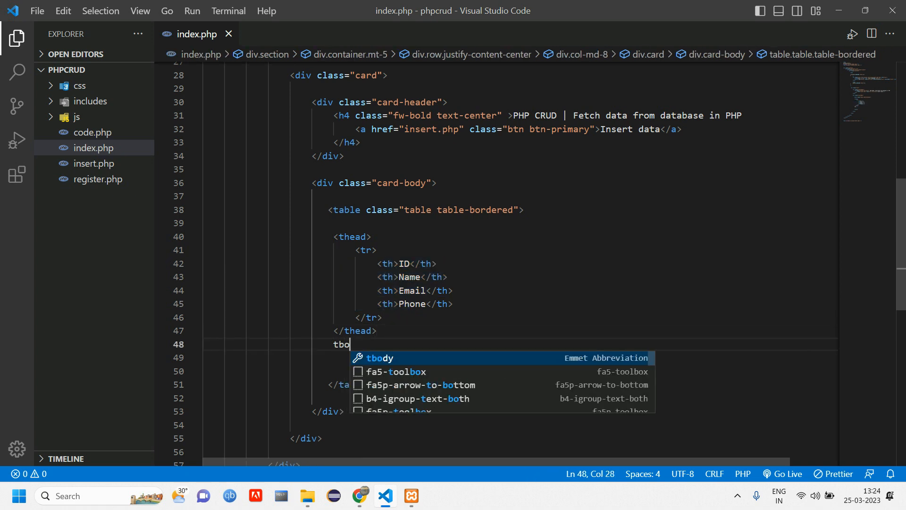
pyautogui.write('dy')
pyautogui.press('Tab')
pyautogui.press('Return')
pyautogui.write('t')
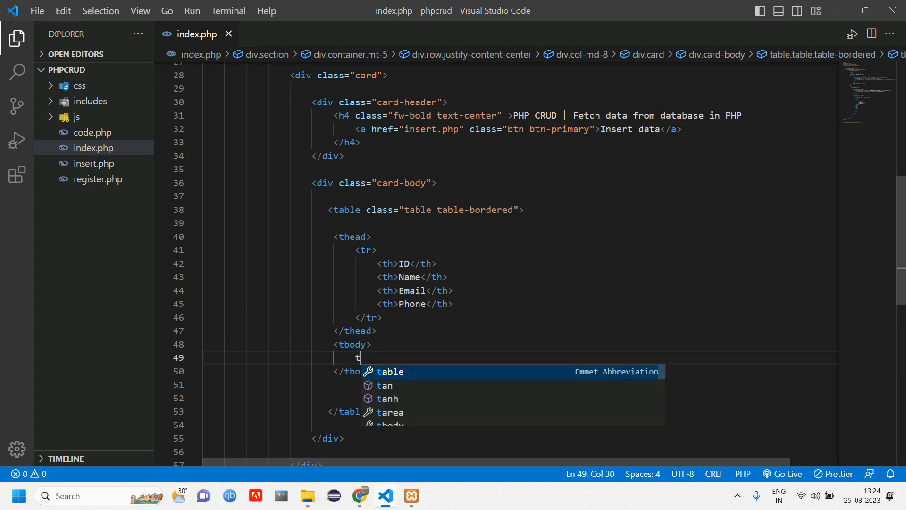
pyautogui.write('r')
pyautogui.press('Tab')
pyautogui.press('Return')
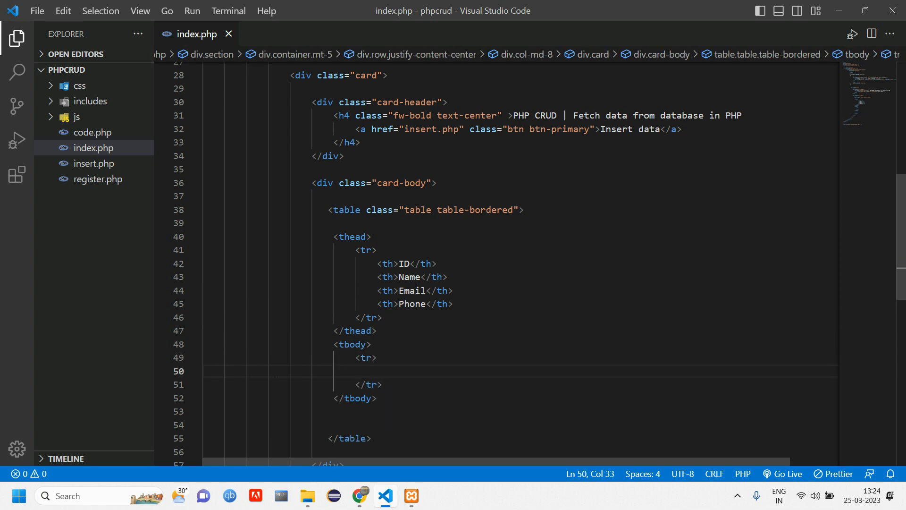
pyautogui.write('td')
pyautogui.press('Tab')
pyautogui.press('Down')
pyautogui.press('Down')
pyautogui.press('Down')
pyautogui.press('Delete')
pyautogui.press('Delete')
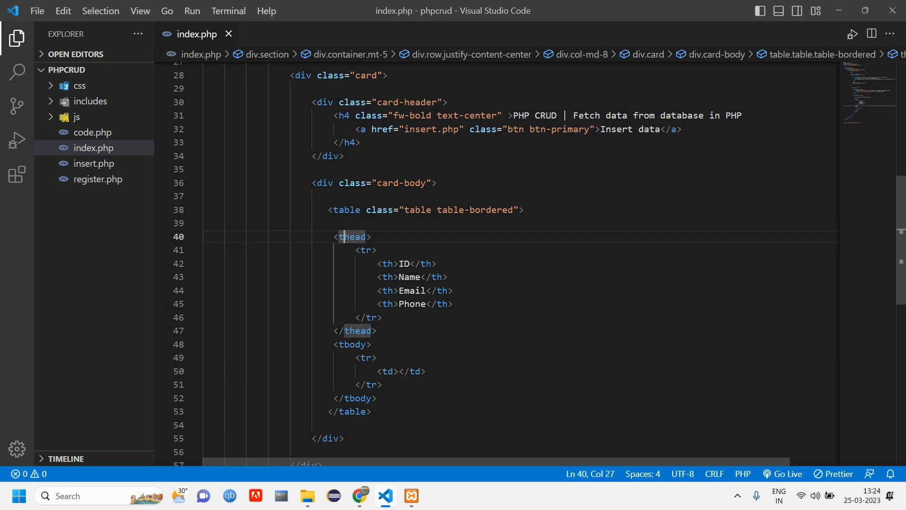
# Glance at the Bootstrap tables docs and PHP CRUD page, then return to index.php.
pyautogui.hotkey('alt', 'Tab')
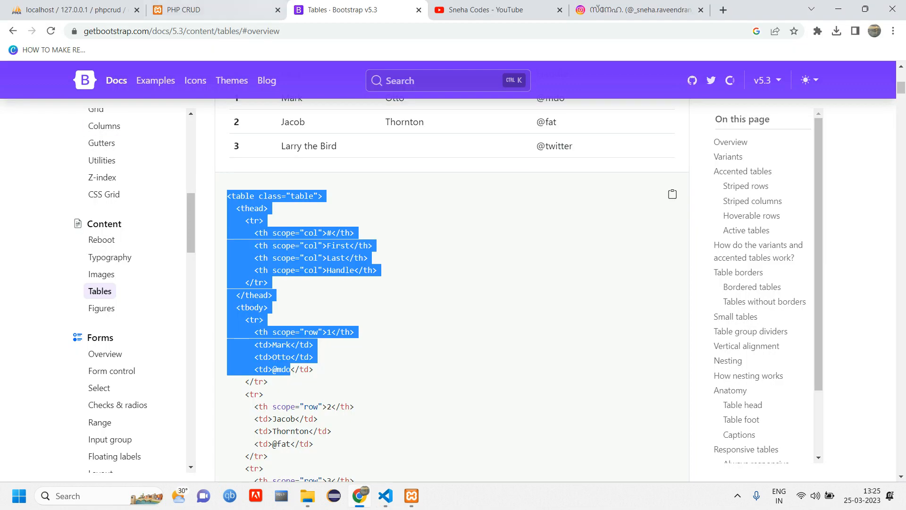
pyautogui.hotkey('ctrl', 'pageup')
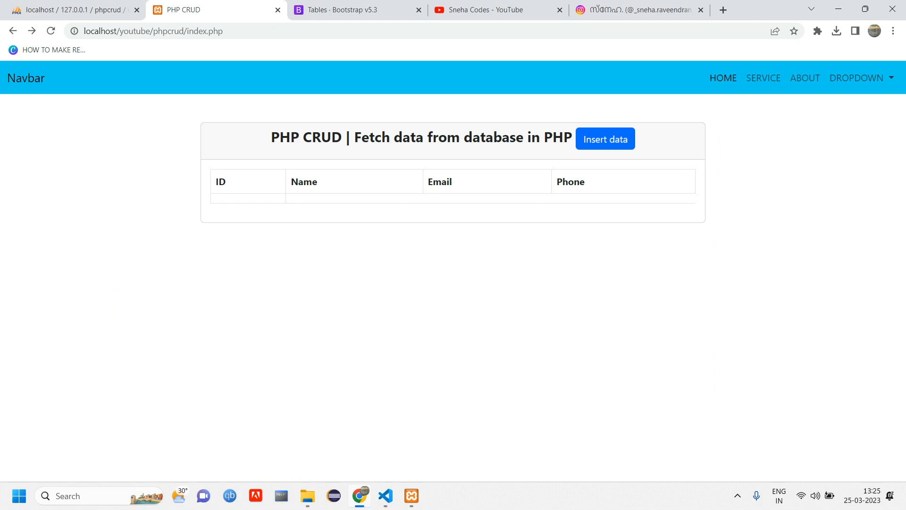
pyautogui.hotkey('alt', 'Tab')
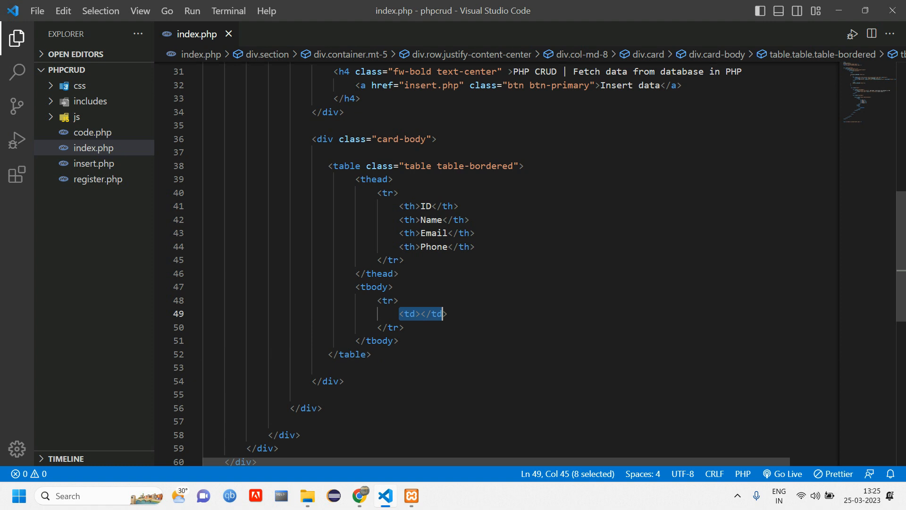
# Refresh the phpMyAdmin users table to show all six records, then return to the editor.
pyautogui.hotkey('alt', 'Tab')
pyautogui.hotkey('ctrl', 'pageup')
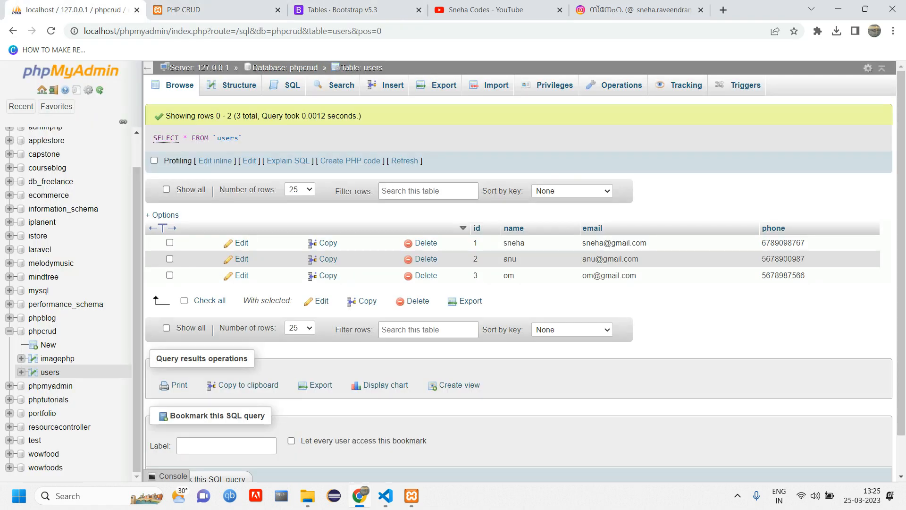
pyautogui.press('F5')
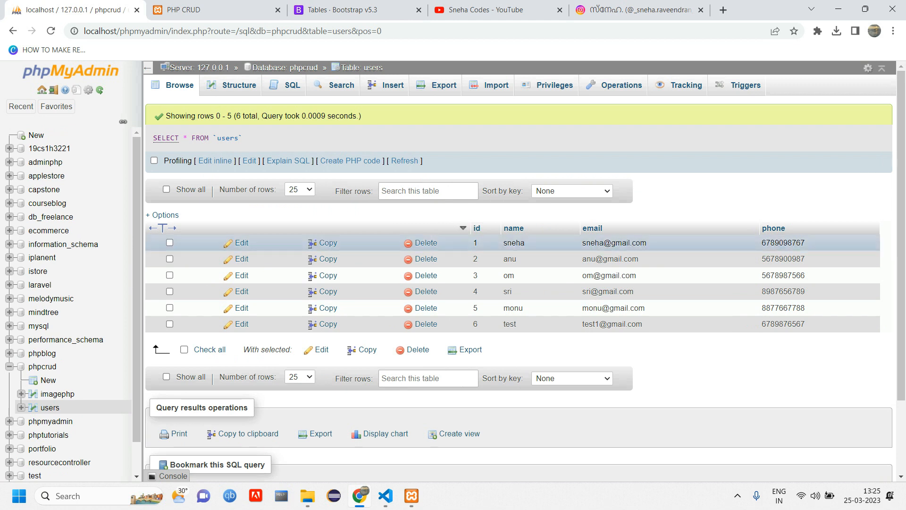
pyautogui.click(538, 10)
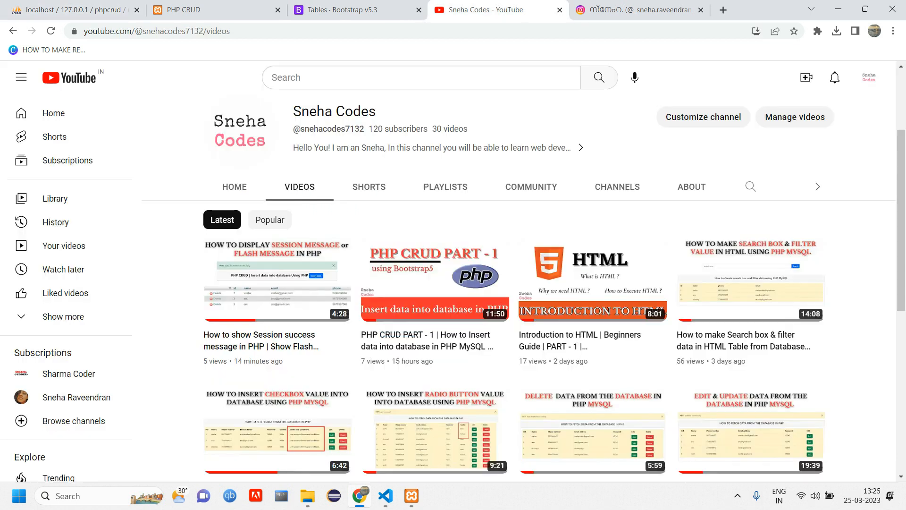
pyautogui.hotkey('alt', 'Tab')
pyautogui.hotkey('alt', 'Tab')
pyautogui.hotkey('alt', 'Tab')
# Insert opening <?php and closing ?> tags inside tbody above the empty row.
pyautogui.press('Up')
pyautogui.press('Up')
pyautogui.press('Up')
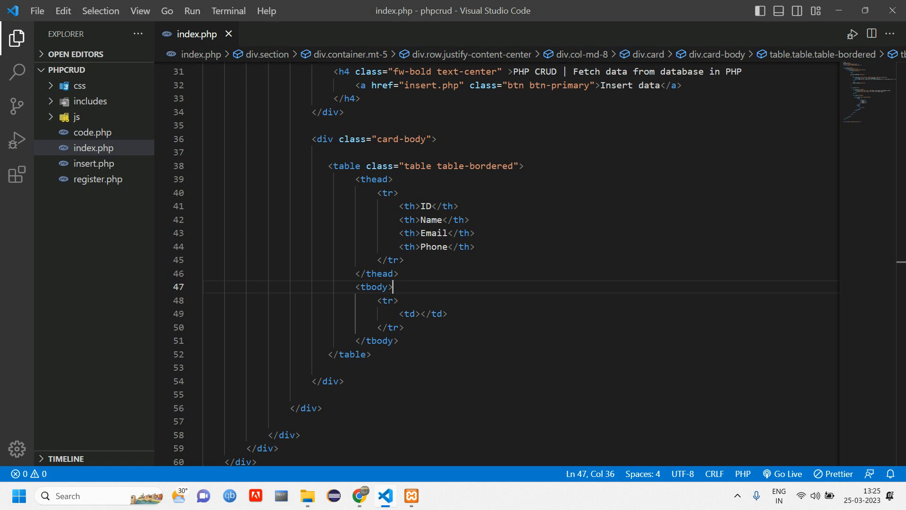
pyautogui.moveTo(366, 300); pyautogui.dragTo(405, 327)
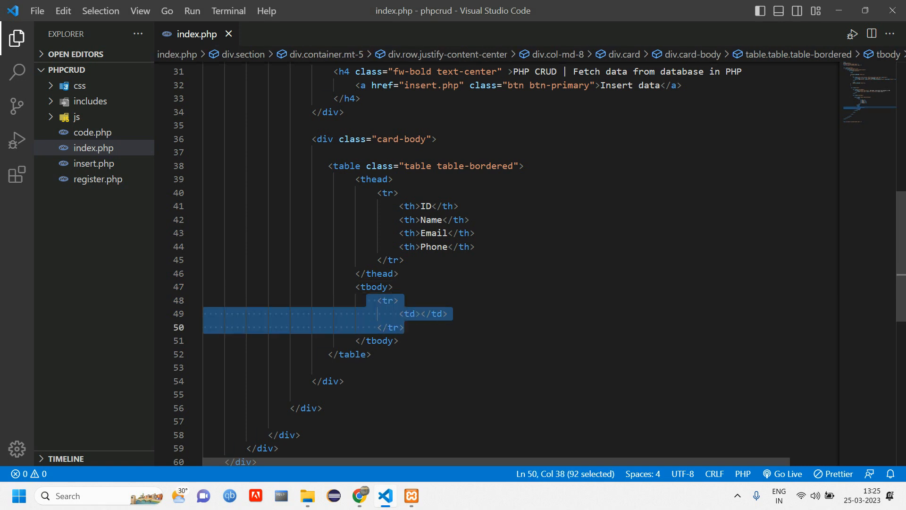
pyautogui.click(525, 165)
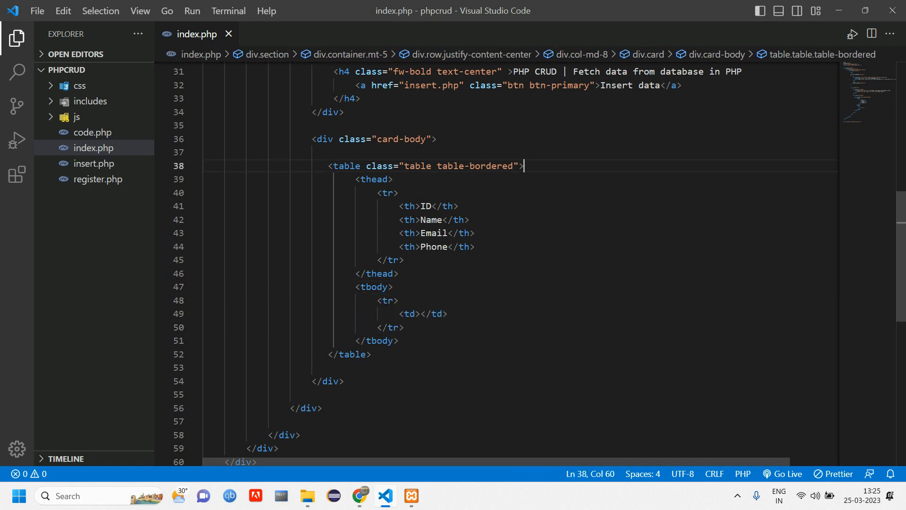
pyautogui.press('Return')
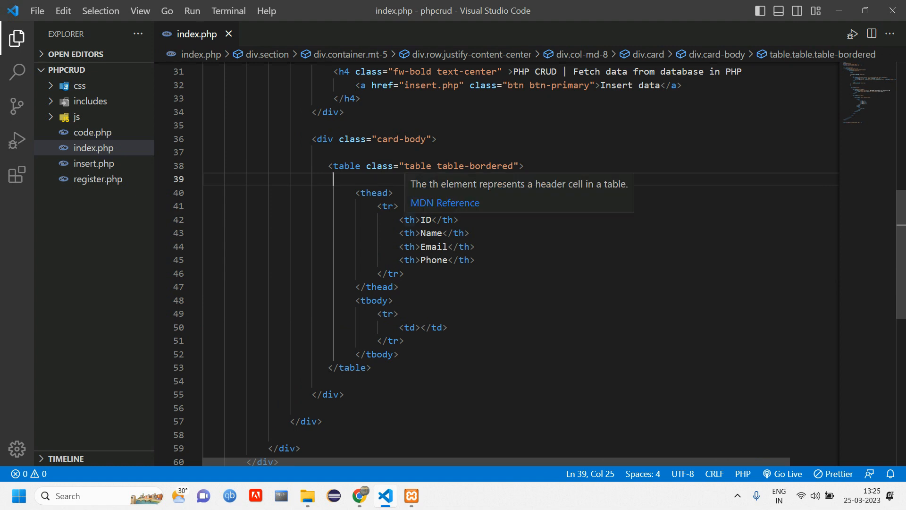
pyautogui.moveTo(405, 220); pyautogui.dragTo(475, 260)
pyautogui.write('<?php')
pyautogui.press('Return')
pyautogui.press('Return')
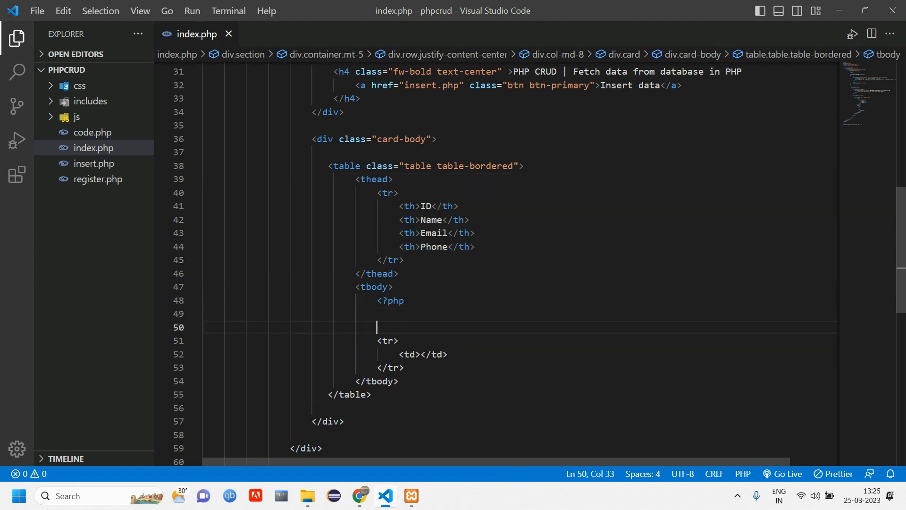
pyautogui.write('?>')
pyautogui.press('Up')
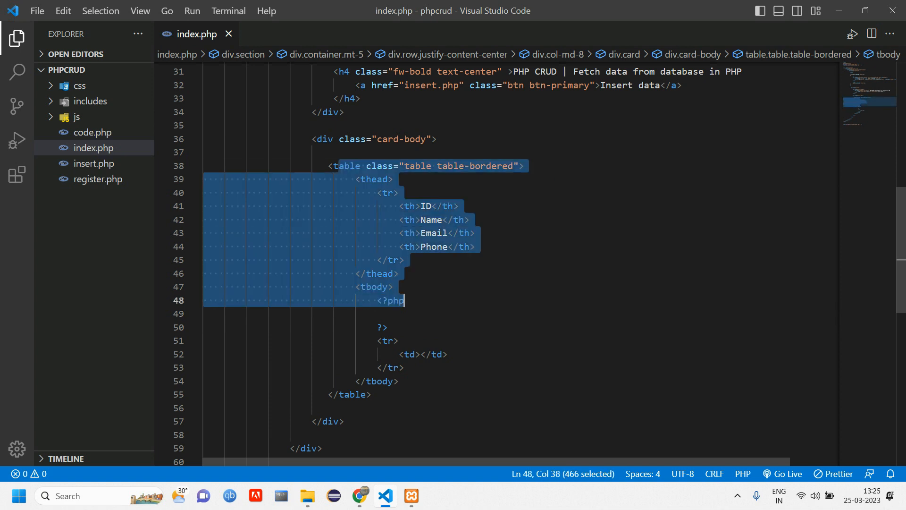
# Indent and pad the empty PHP block with blank lines, then bring up code.php for reference.
pyautogui.moveTo(328, 166); pyautogui.dragTo(395, 286)
pyautogui.click(224, 314)
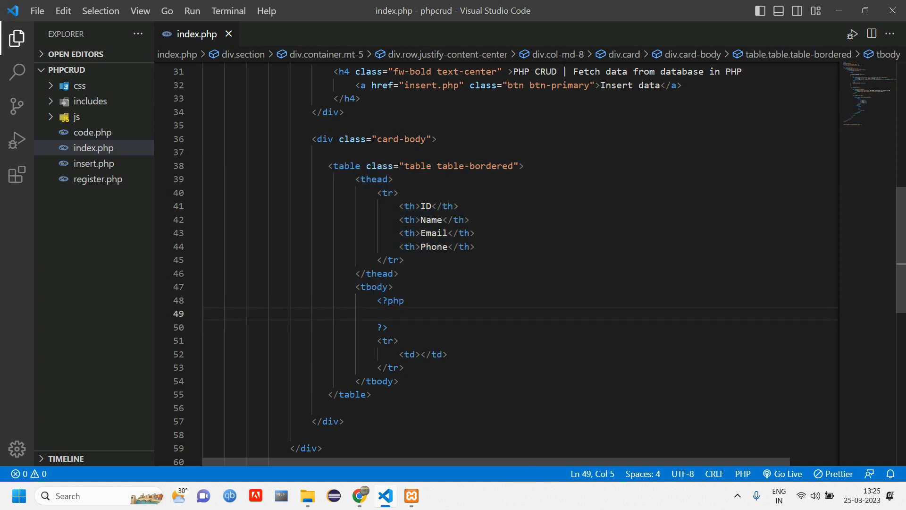
pyautogui.press('Tab')
pyautogui.press('Tab')
pyautogui.press('Tab')
pyautogui.press('Tab')
pyautogui.press('Tab')
pyautogui.press('Tab')
pyautogui.press('Tab')
pyautogui.press('Tab')
pyautogui.press('Return')
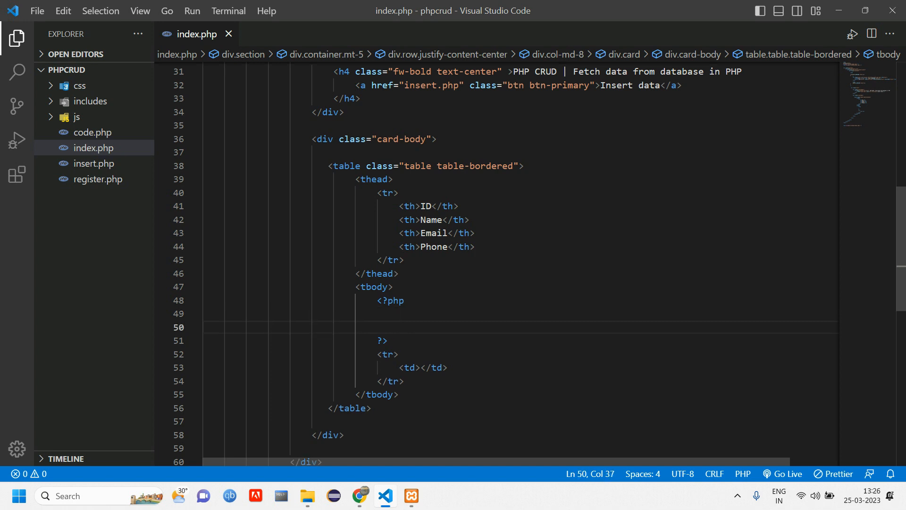
pyautogui.press('Up')
pyautogui.press('Return')
pyautogui.press('Tab')
pyautogui.press('Tab')
pyautogui.press('Tab')
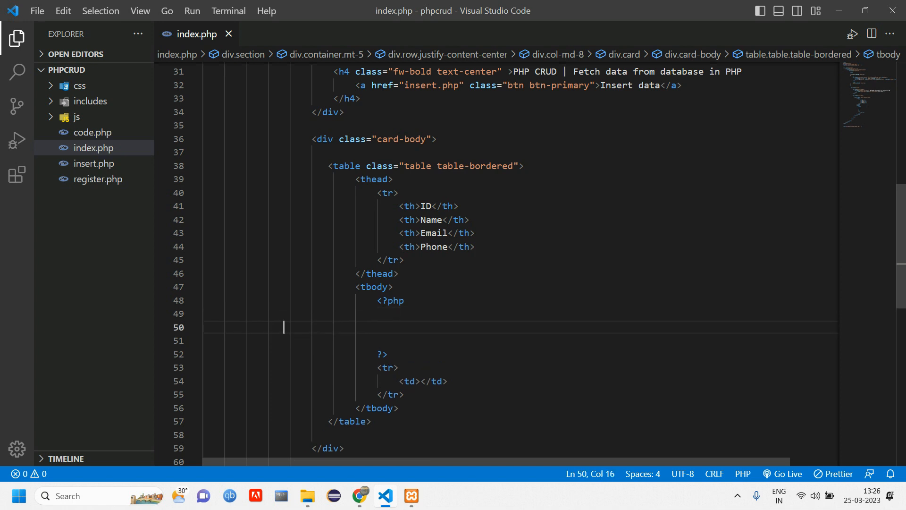
pyautogui.press('Tab')
pyautogui.press('Tab')
pyautogui.press('Tab')
pyautogui.click(92, 132)
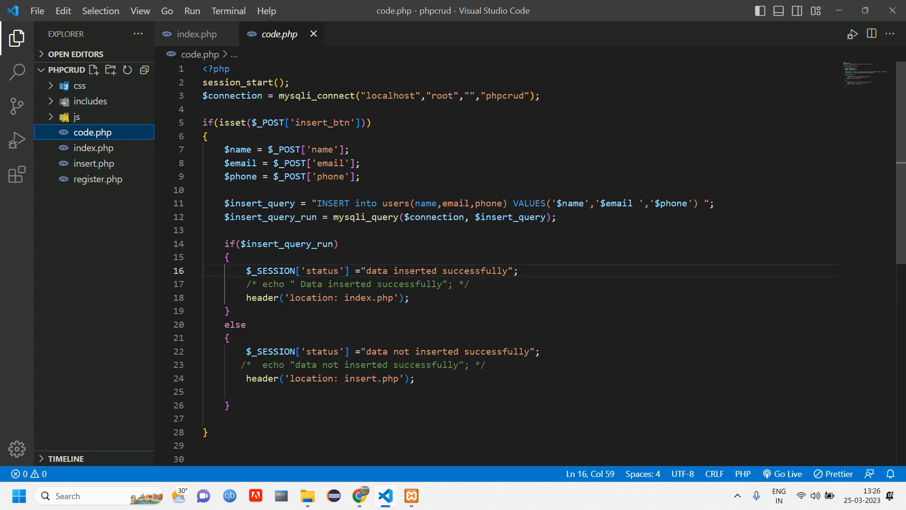
# Paste the mysqli_connect $connection line from code.php into the PHP block, indented, with a new line below.
pyautogui.moveTo(203, 95)
pyautogui.mouseDown()
pyautogui.moveTo(540, 95)
pyautogui.moveTo(203, 95)
pyautogui.mouseUp()
pyautogui.hotkey('ctrl', 'c')
pyautogui.click(541, 96)
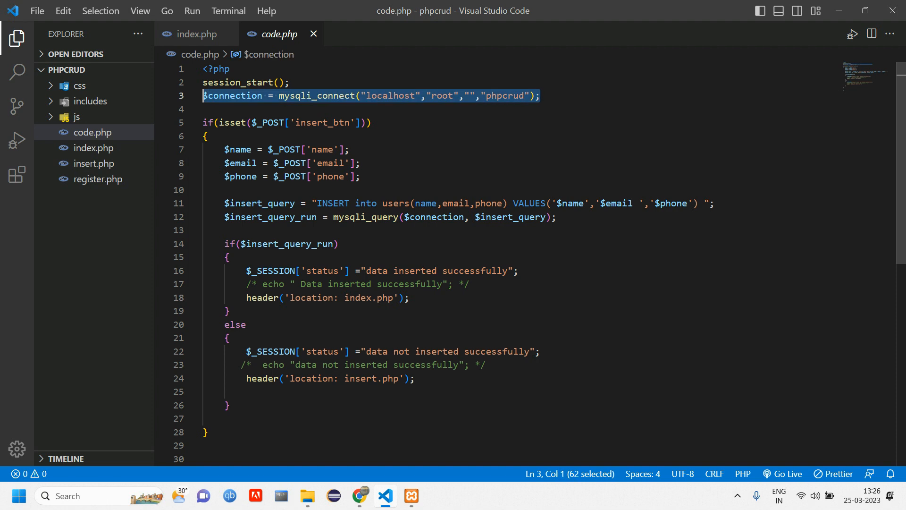
pyautogui.hotkey('ctrl', 'Tab')
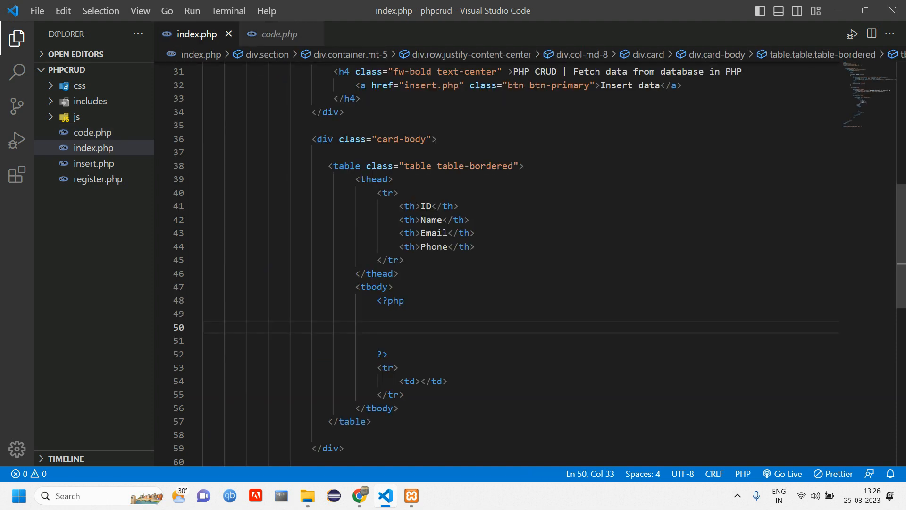
pyautogui.hotkey('ctrl', 'v')
pyautogui.press('Home')
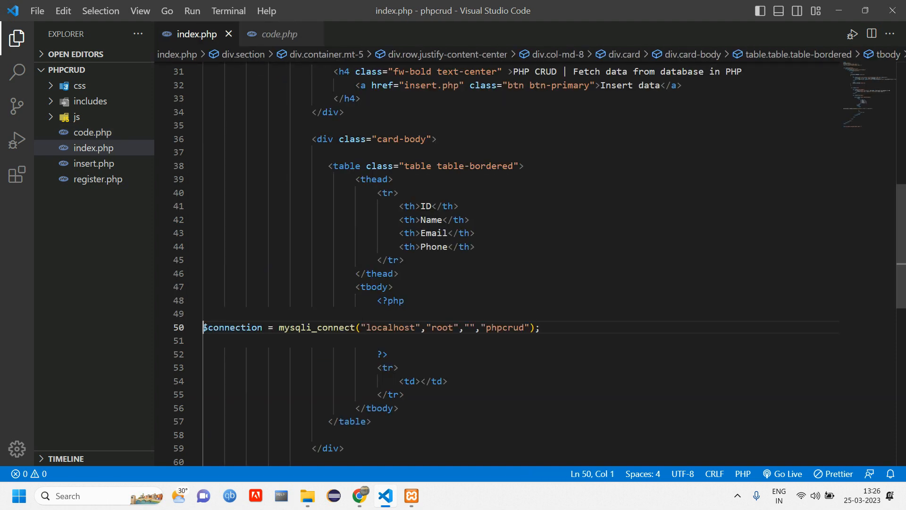
pyautogui.press('Tab')
pyautogui.press('Tab')
pyautogui.press('Tab')
pyautogui.press('Tab')
pyautogui.press('Tab')
pyautogui.press('Tab')
pyautogui.press('Tab')
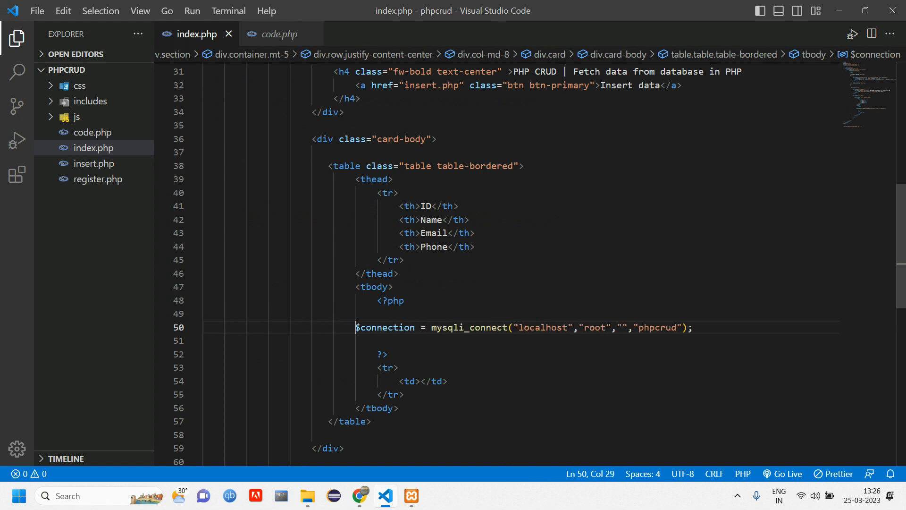
pyautogui.press('Up')
pyautogui.press('Delete')
pyautogui.press('Tab')
pyautogui.press('End')
pyautogui.press('Return')
pyautogui.write('$')
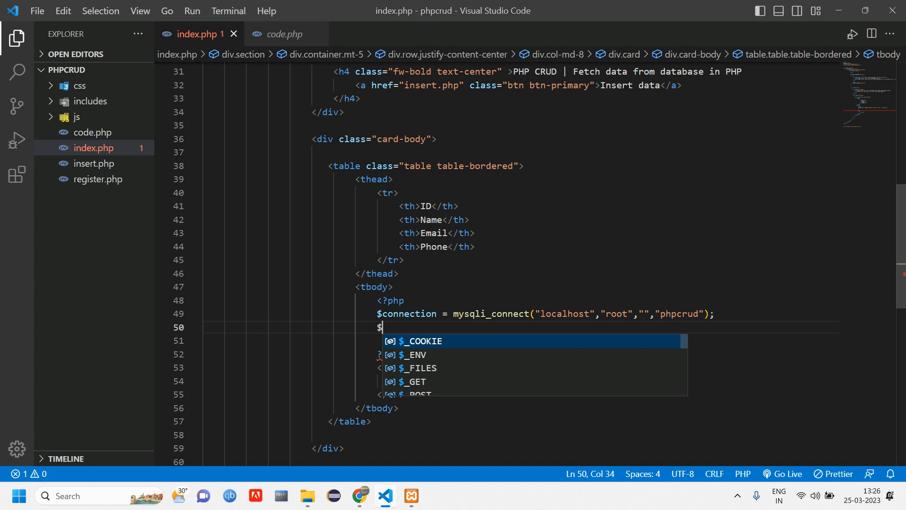
pyautogui.write('fet')
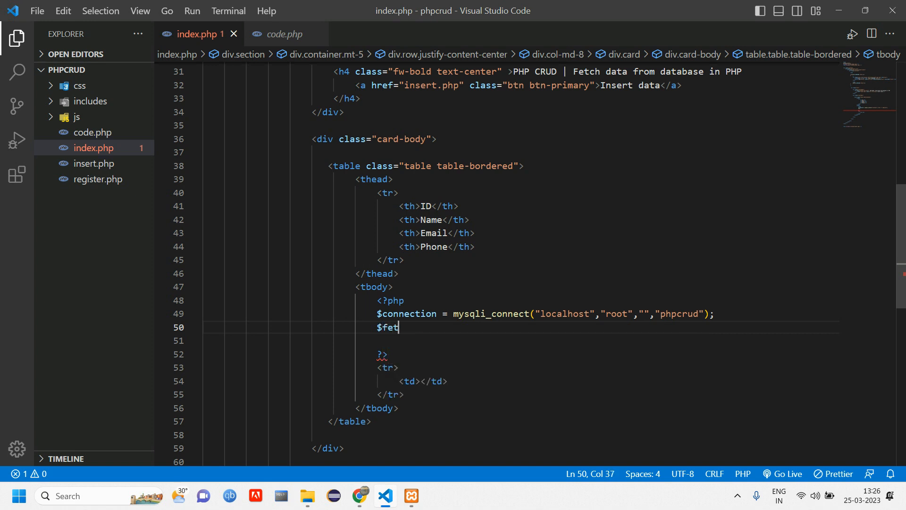
pyautogui.write('ch')
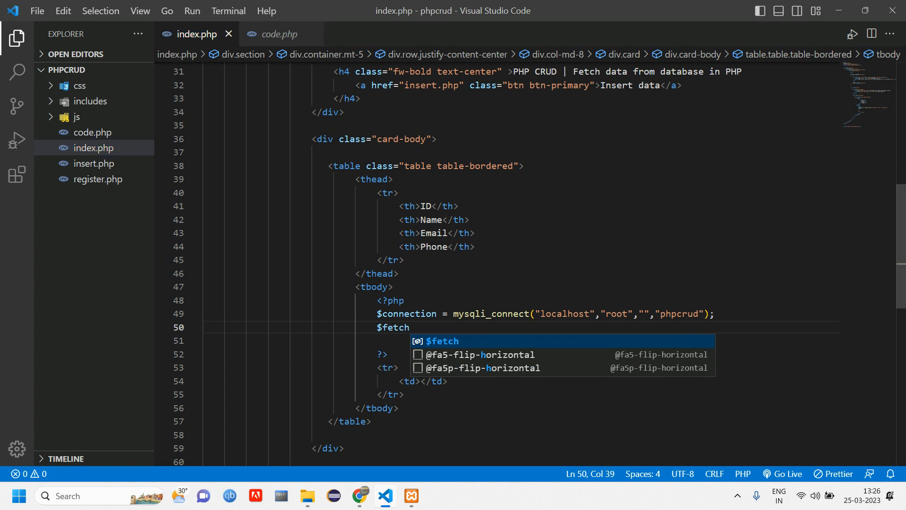
pyautogui.write('_quer')
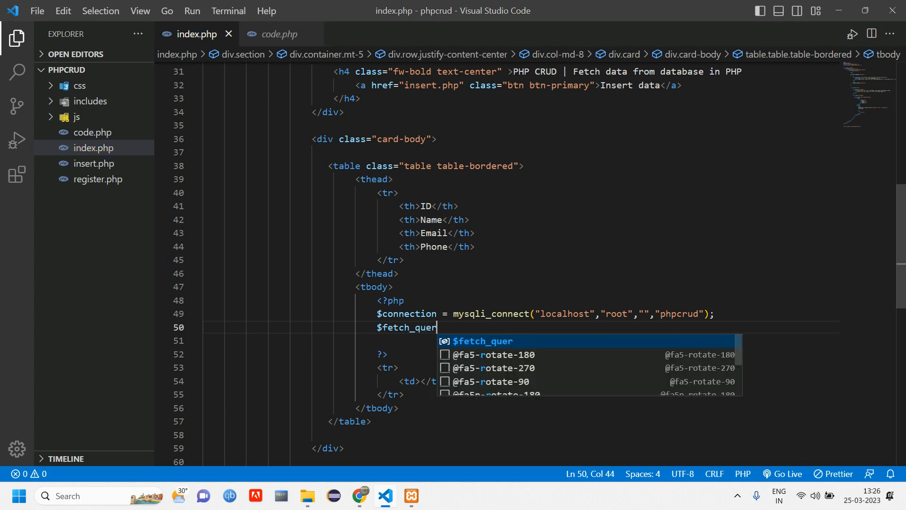
pyautogui.write('y = "')
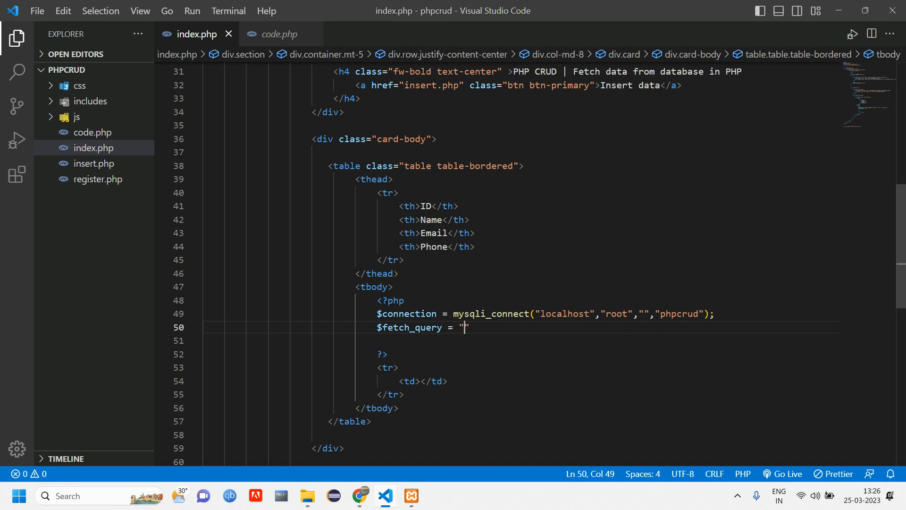
pyautogui.write('SELECT ')
pyautogui.write('* FROM ')
pyautogui.write('users')
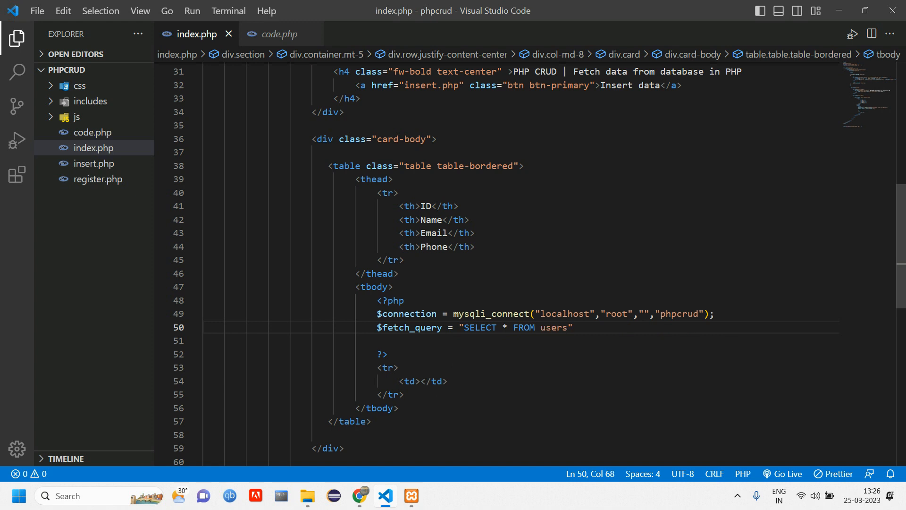
# Verify the users table name in phpMyAdmin and finish $fetch_query as "SELECT * FROM users".
pyautogui.hotkey('ctrl', 'Left')
pyautogui.hotkey('ctrl', 'Left')
pyautogui.hotkey('ctrl', 'Left')
pyautogui.hotkey('ctrl', 'shift', 'Right')
pyautogui.hotkey('ctrl', 'shift', 'Right')
pyautogui.hotkey('ctrl', 'shift', 'Right')
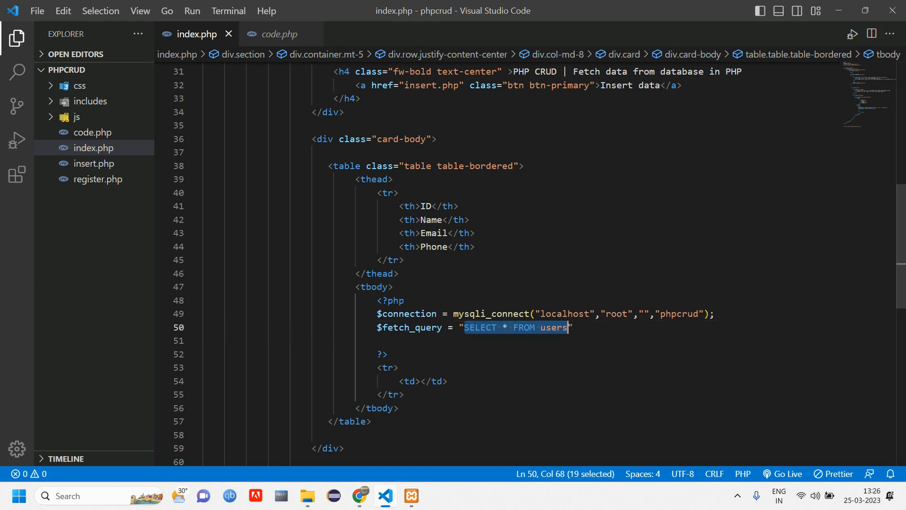
pyautogui.hotkey('alt', 'Tab')
pyautogui.hotkey('ctrl', 'pageup')
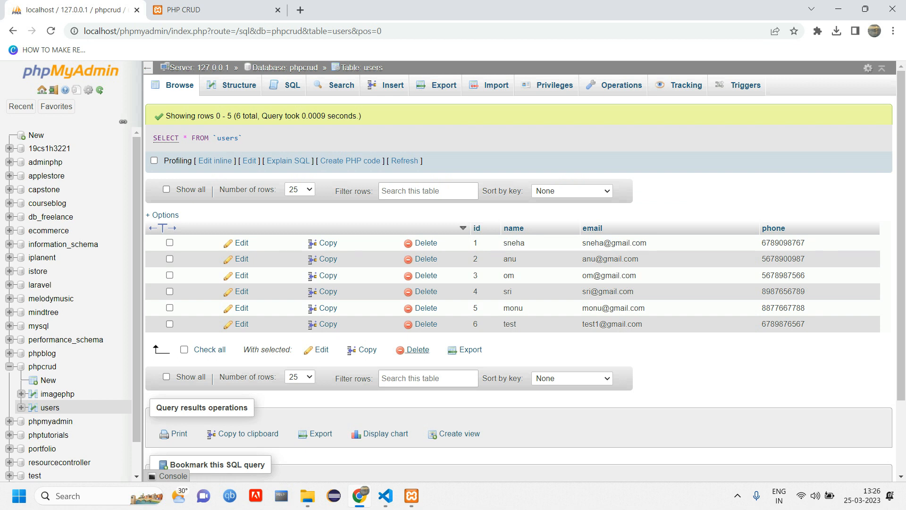
pyautogui.hotkey('alt', 'Tab')
pyautogui.press('End')
pyautogui.write(';')
# Write $fetch_query_run = mysqli_query($connection,$fetch_query); pasting the query variable name.
pyautogui.press('Return')
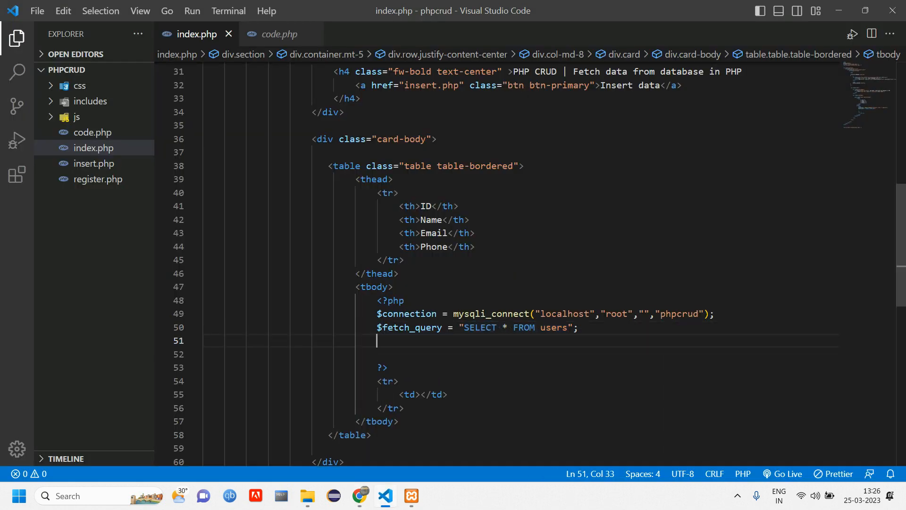
pyautogui.write('$fet')
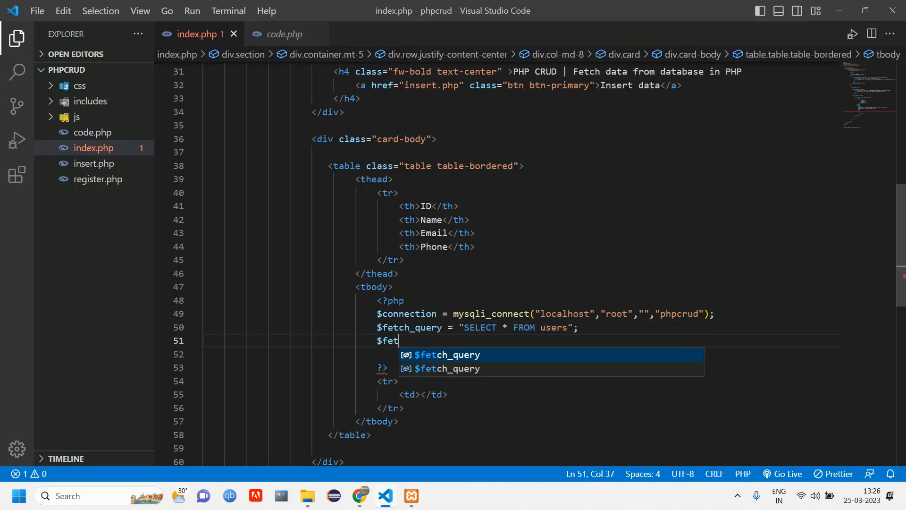
pyautogui.press('Tab')
pyautogui.write('_run')
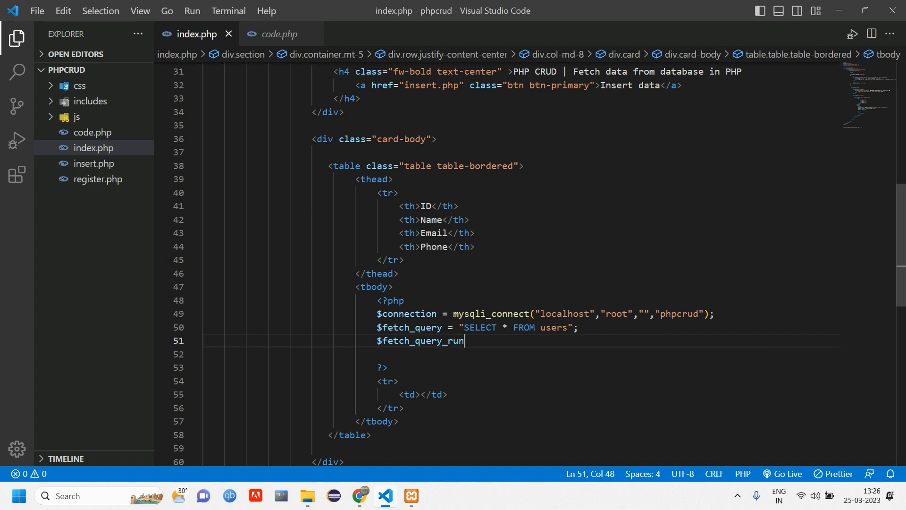
pyautogui.write(' = ')
pyautogui.write('mysqli_')
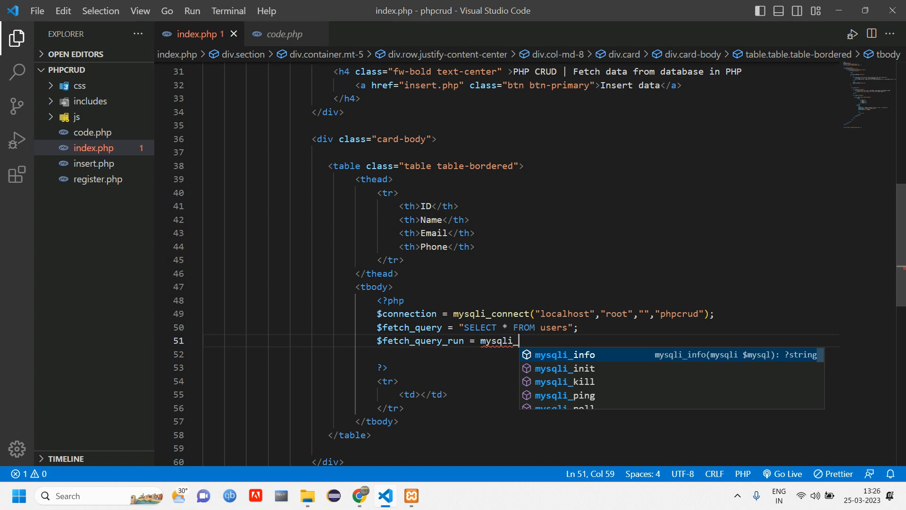
pyautogui.write('qur')
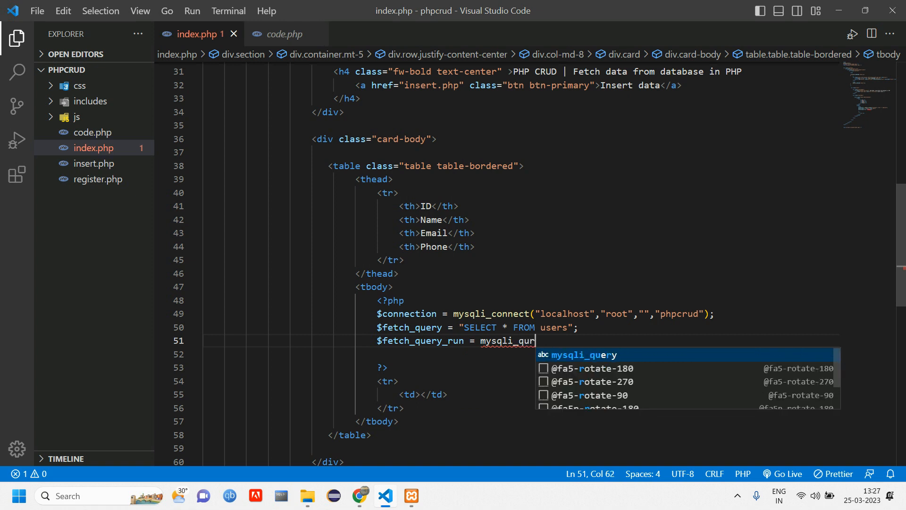
pyautogui.press('BackSpace')
pyautogui.write('ery')
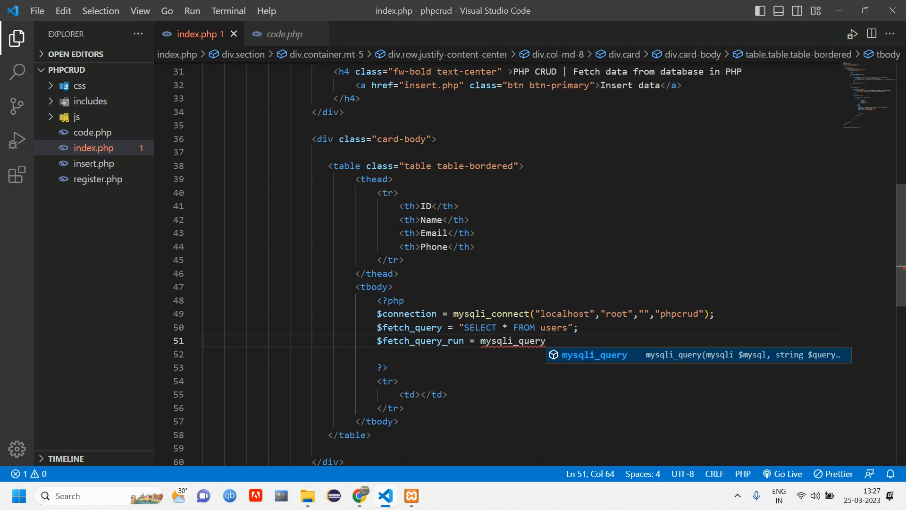
pyautogui.write('($')
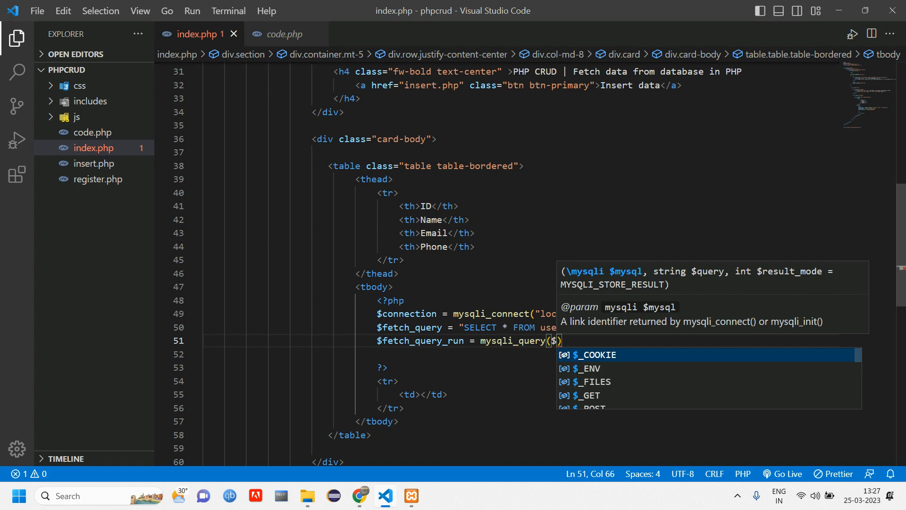
pyautogui.write('conn')
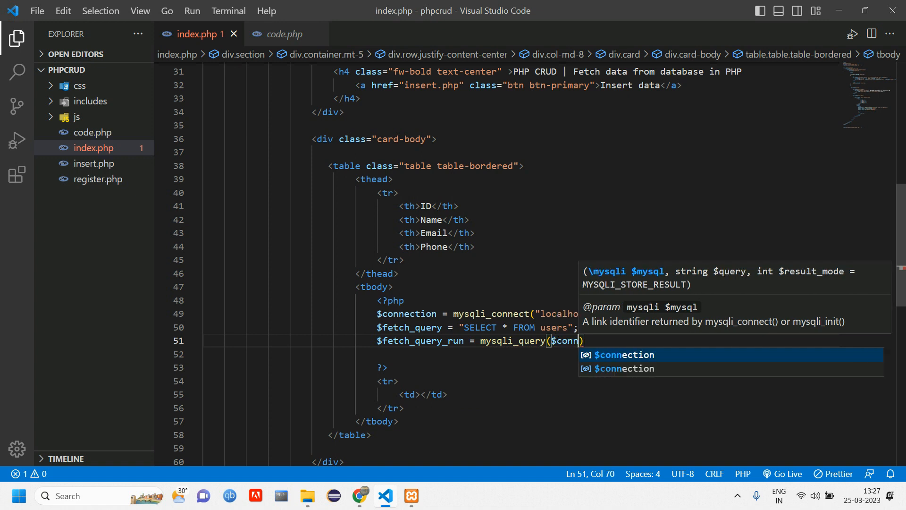
pyautogui.write('ection,')
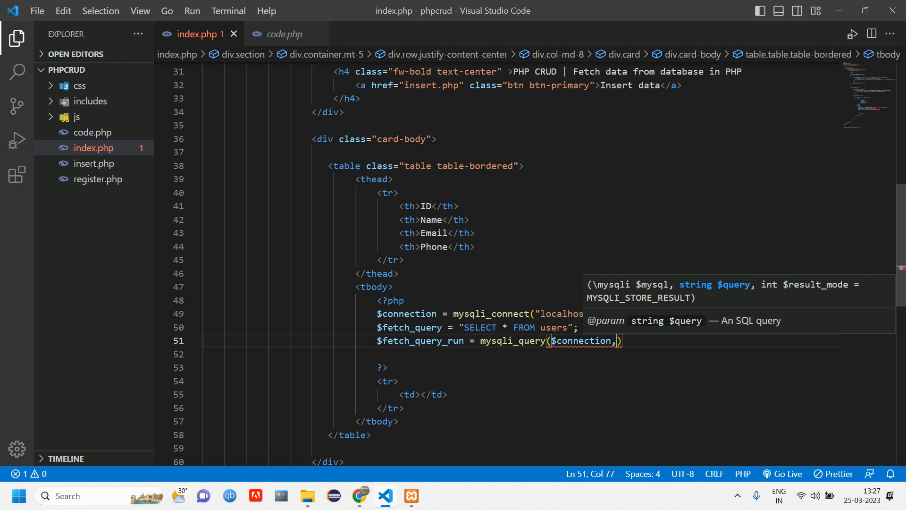
pyautogui.moveTo(376, 328); pyautogui.dragTo(443, 328)
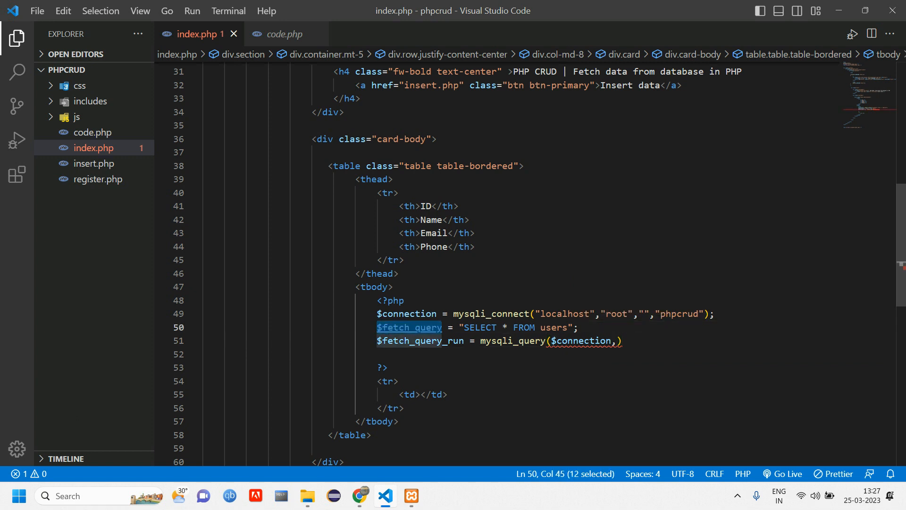
pyautogui.hotkey('ctrl', 'c')
pyautogui.click(618, 341)
pyautogui.hotkey('ctrl', 'v')
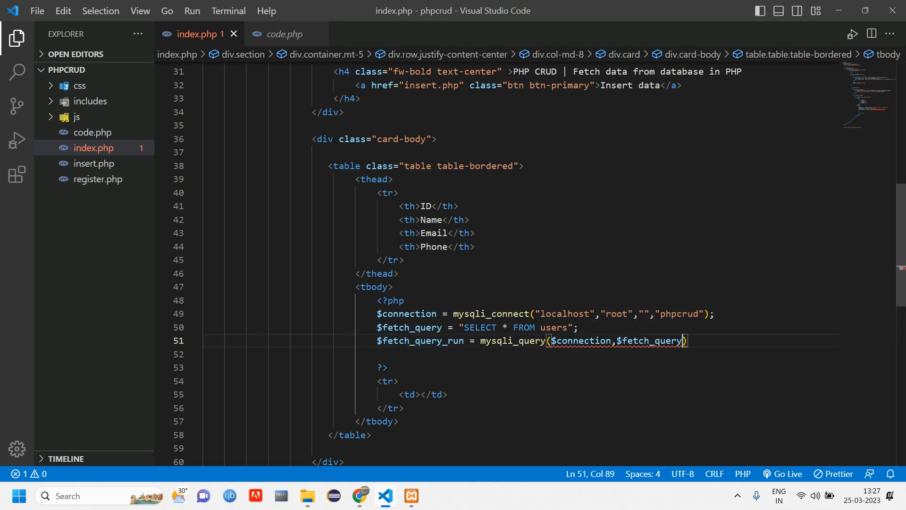
pyautogui.press('End')
pyautogui.write(';')
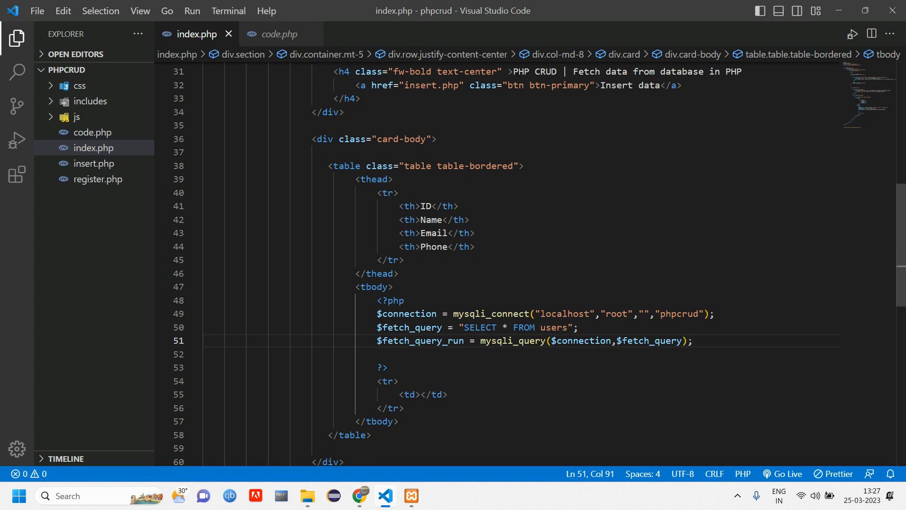
# Space out the PHP statements with a blank line after <?php and below the query-run line.
pyautogui.hotkey('shift', 'Up')
pyautogui.hotkey('shift', 'Up')
pyautogui.hotkey('shift', 'Up')
pyautogui.press('Escape')
pyautogui.press('Return')
pyautogui.press('Down')
pyautogui.press('Down')
pyautogui.press('Down')
pyautogui.press('End')
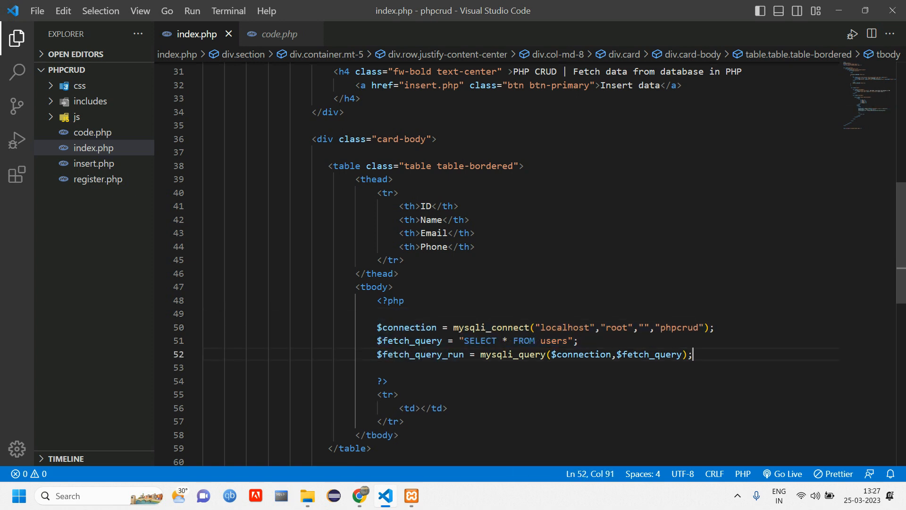
pyautogui.press('Return')
pyautogui.press('Return')
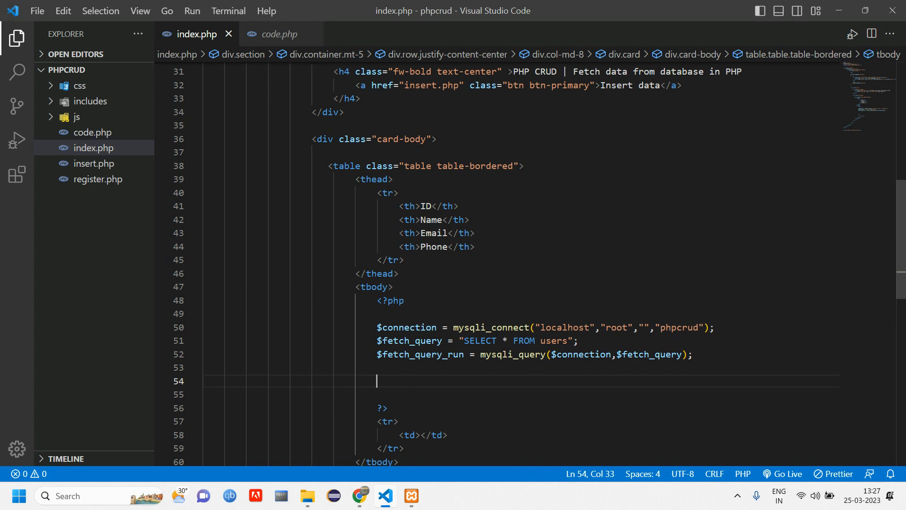
pyautogui.scroll(-1, 496, 262)
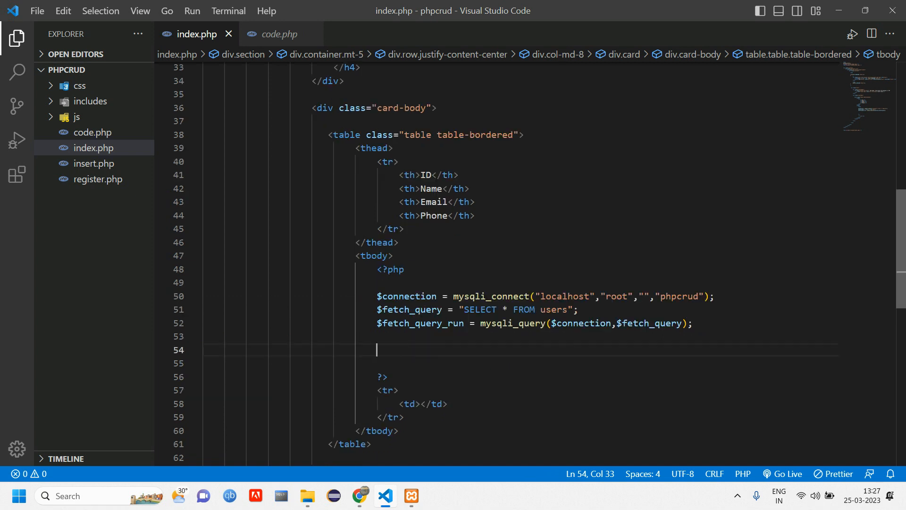
# Below the query lines, start an if condition calling mysqli_num_rows($fetch_query_run).
pyautogui.press('Up')
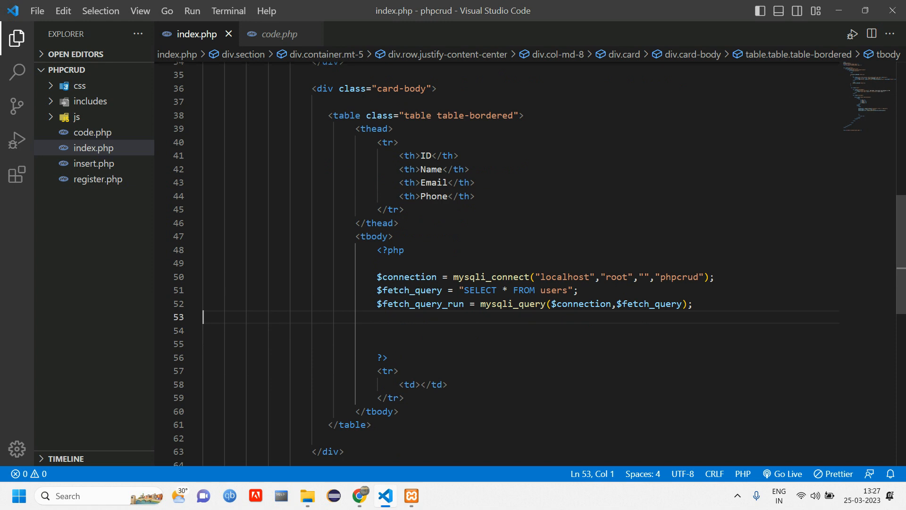
pyautogui.press('Return')
pyautogui.write('if')
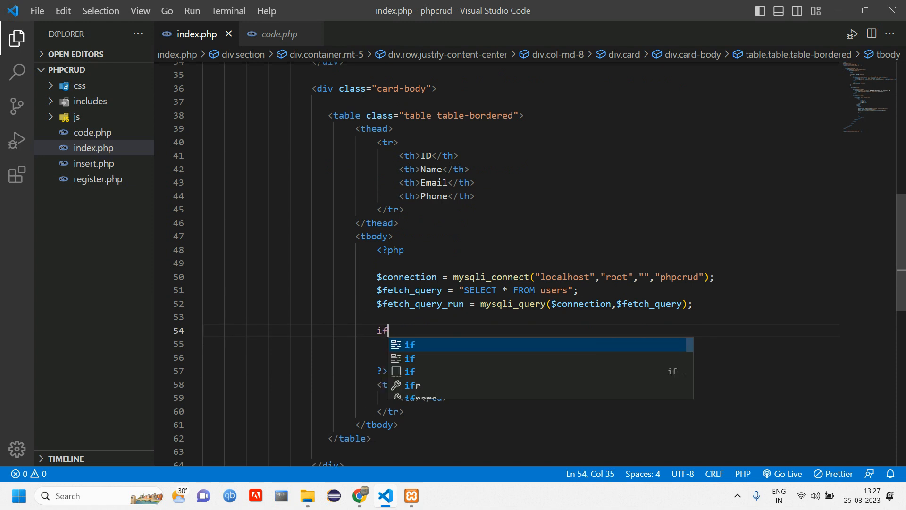
pyautogui.write('(my')
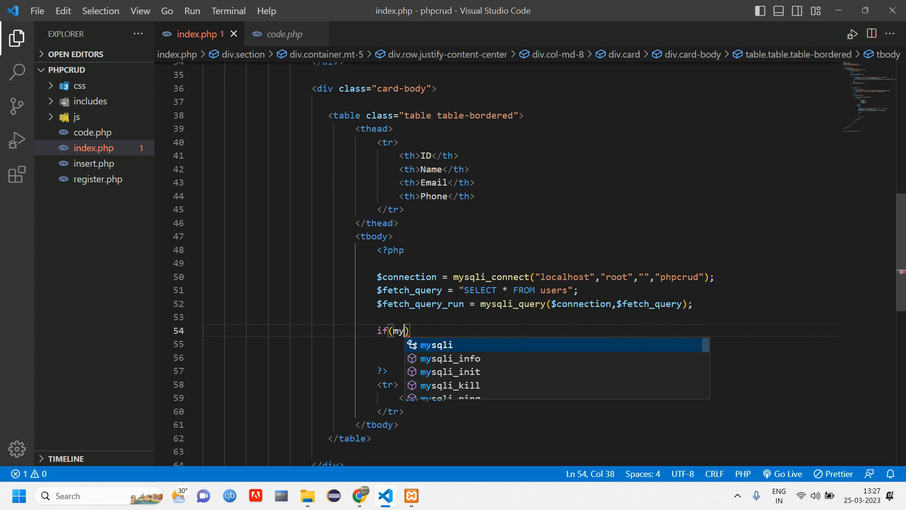
pyautogui.write('sqli_')
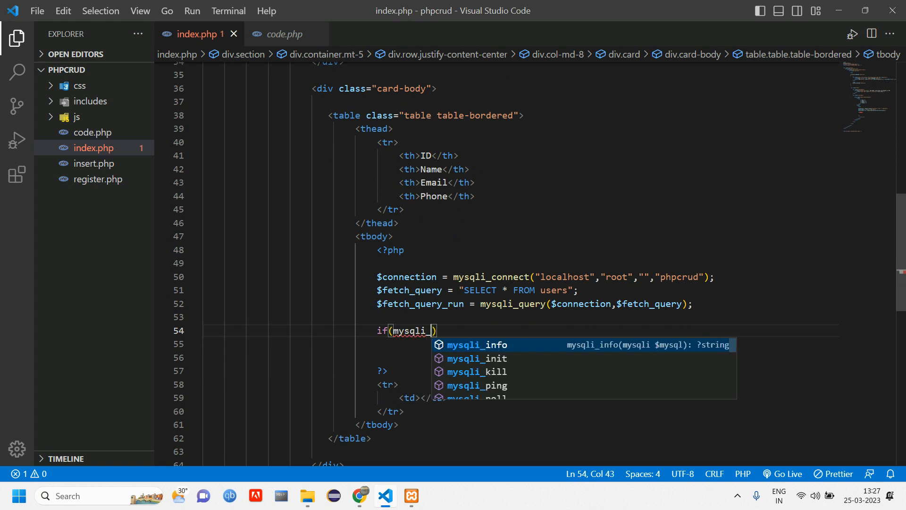
pyautogui.write('num')
pyautogui.press('Return')
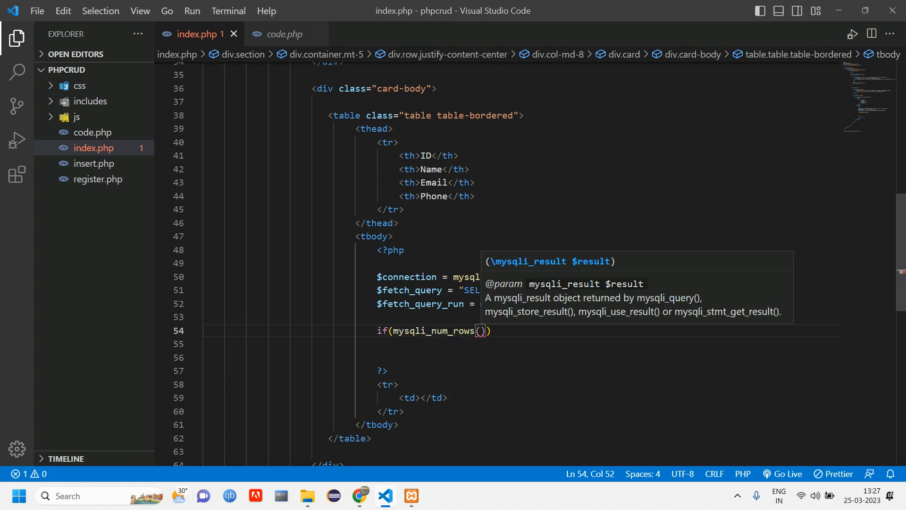
pyautogui.moveTo(377, 304); pyautogui.dragTo(465, 303)
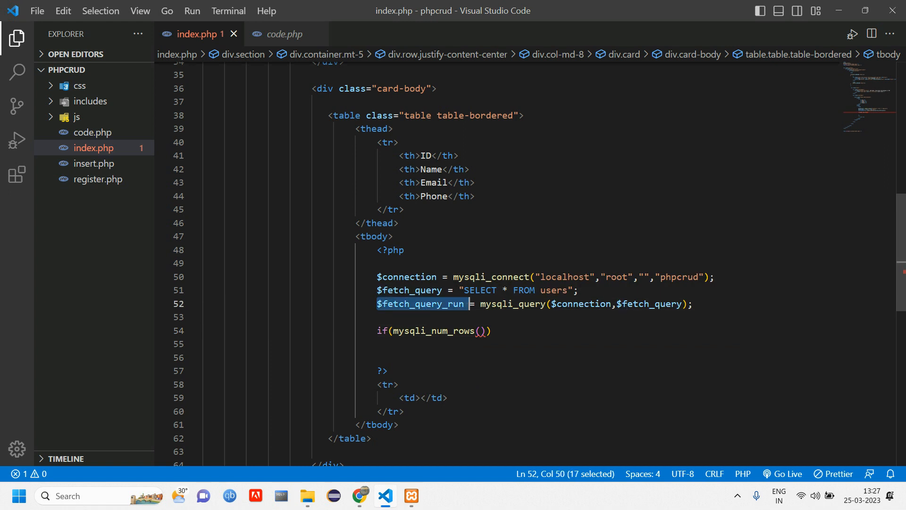
pyautogui.hotkey('ctrl', 'c')
pyautogui.click(477, 330)
pyautogui.hotkey('ctrl', 'v')
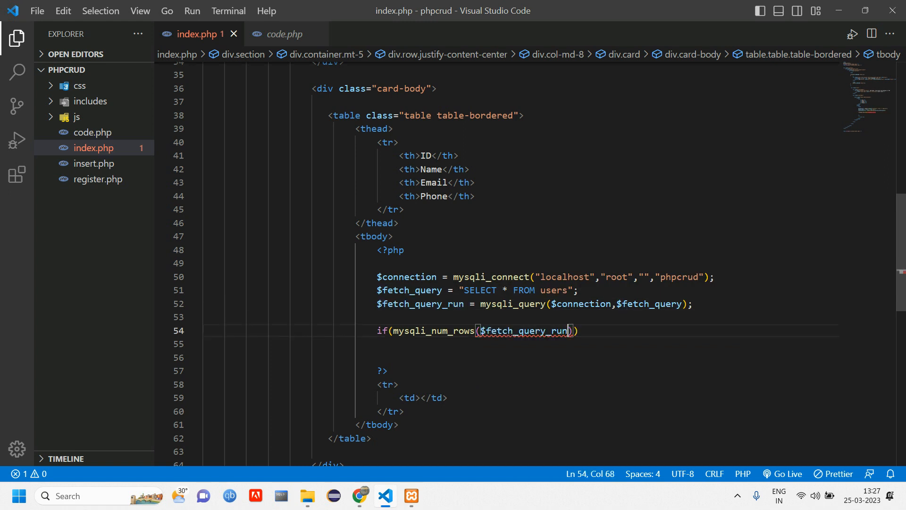
pyautogui.press('Right')
pyautogui.write('> ')
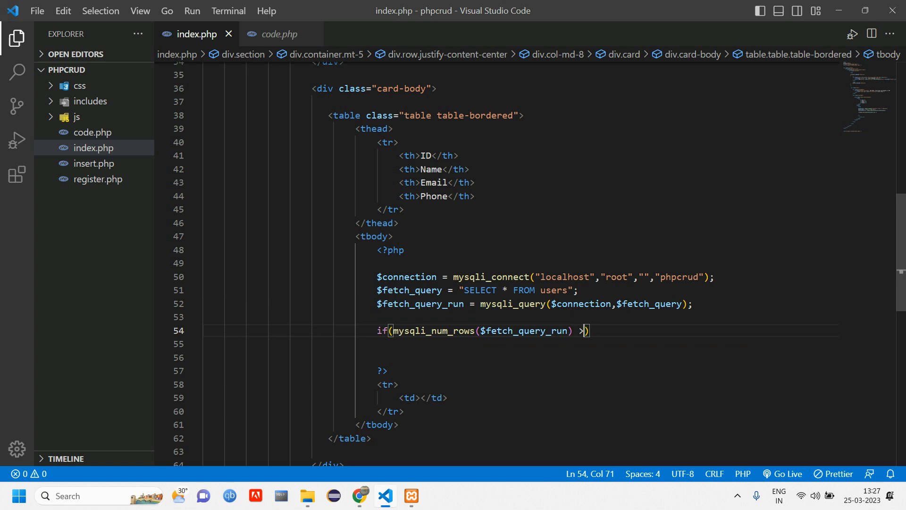
pyautogui.write('0')
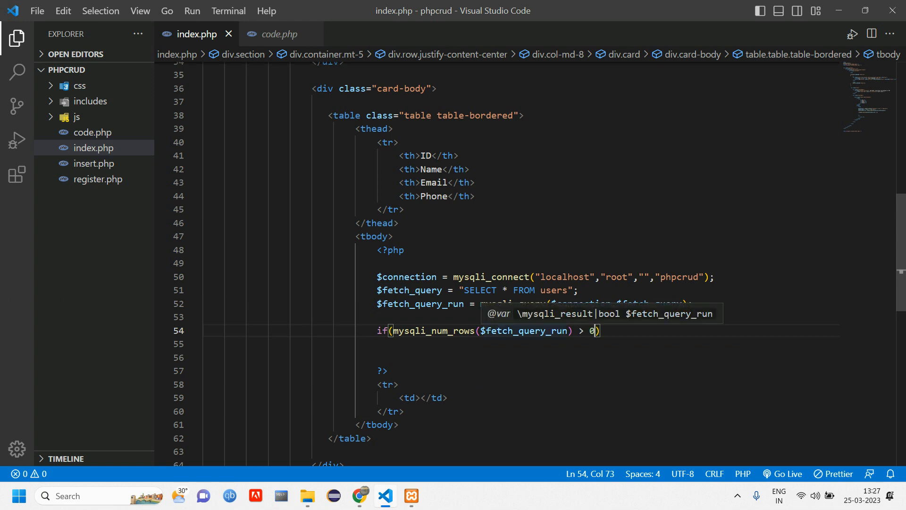
# Complete the > 0 comparison and give the if statement an empty braced body.
pyautogui.press('Return')
pyautogui.write('{')
pyautogui.press('Return')
pyautogui.moveTo(536, 330); pyautogui.dragTo(600, 330)
pyautogui.click(600, 331)
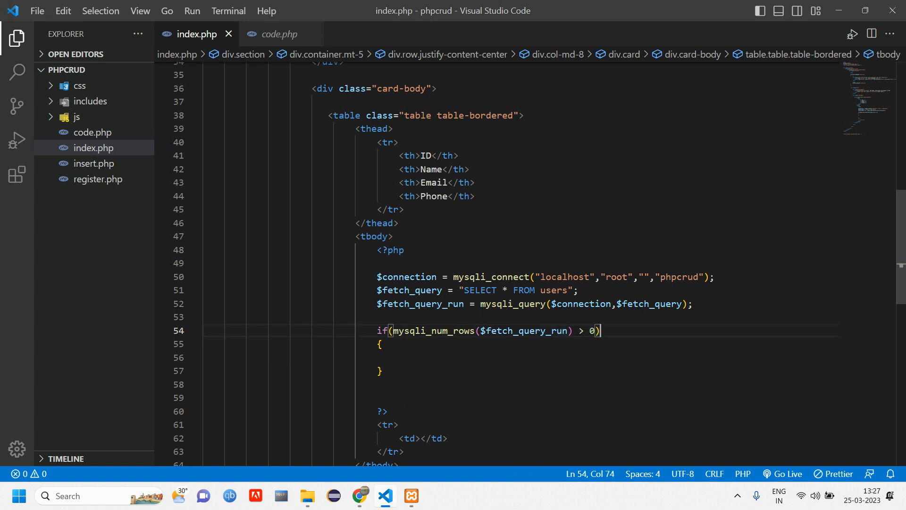
pyautogui.press('Down')
pyautogui.press('Down')
pyautogui.moveTo(584, 330); pyautogui.dragTo(601, 330)
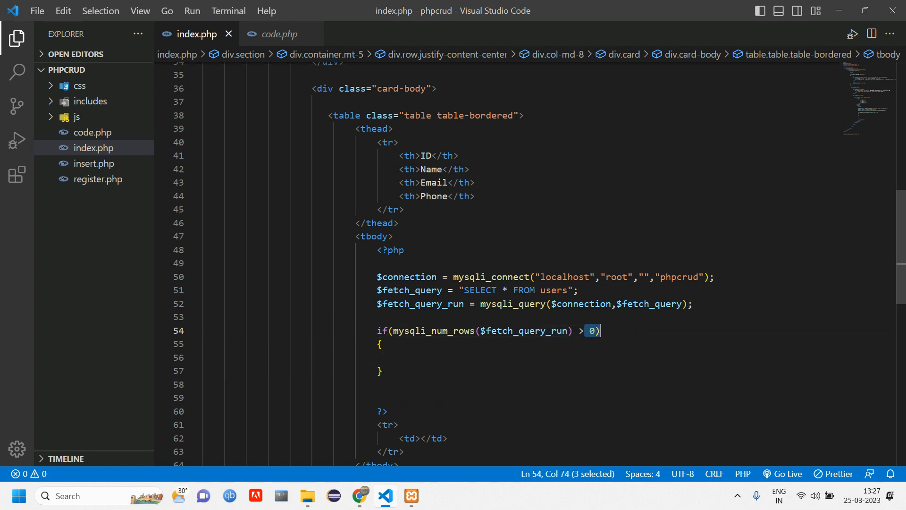
pyautogui.click(601, 330)
pyautogui.press('Down')
pyautogui.press('Down')
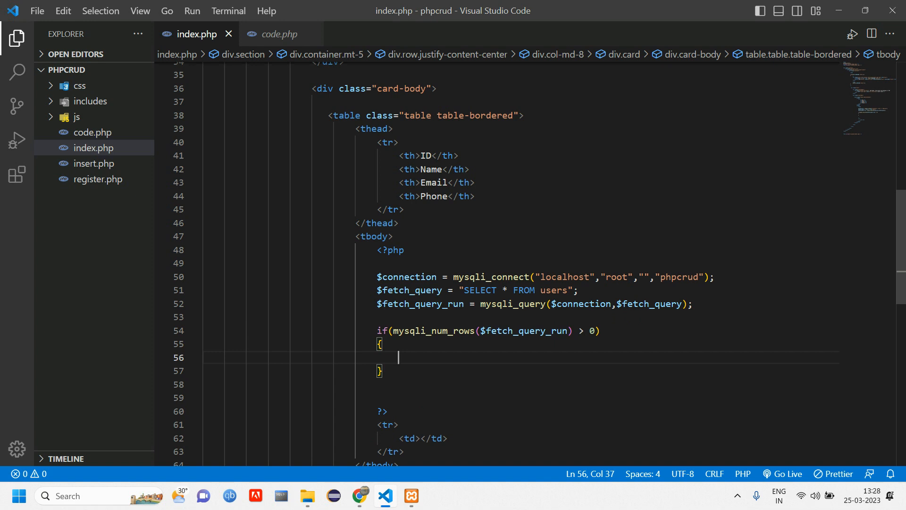
# Add an else branch whose body drops out of PHP with ?> and reopens with <?php.
pyautogui.press('Down')
pyautogui.press('Return')
pyautogui.write('e')
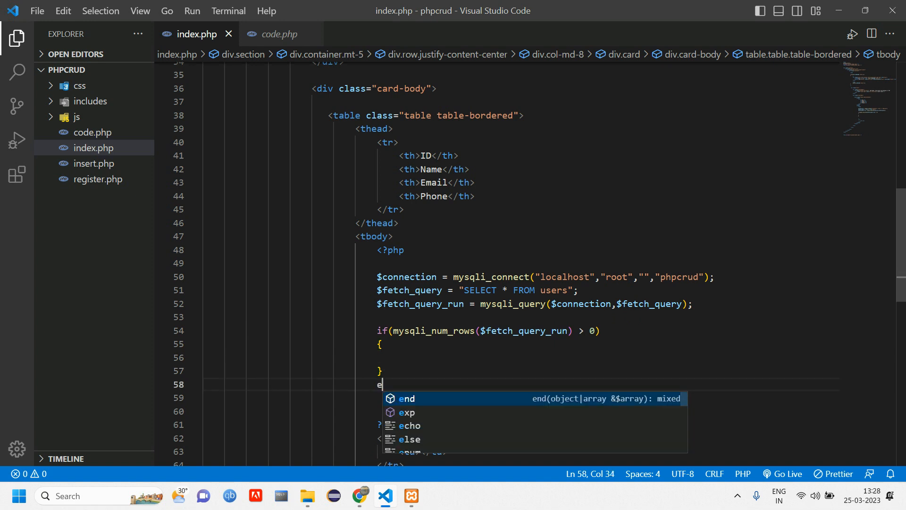
pyautogui.write('lse')
pyautogui.press('Escape')
pyautogui.press('Return')
pyautogui.write('{')
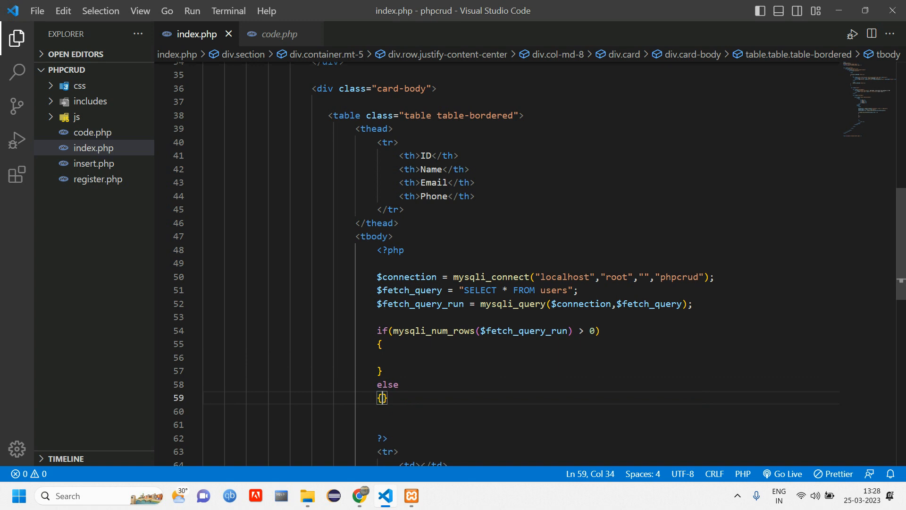
pyautogui.press('Return')
pyautogui.write('echo "')
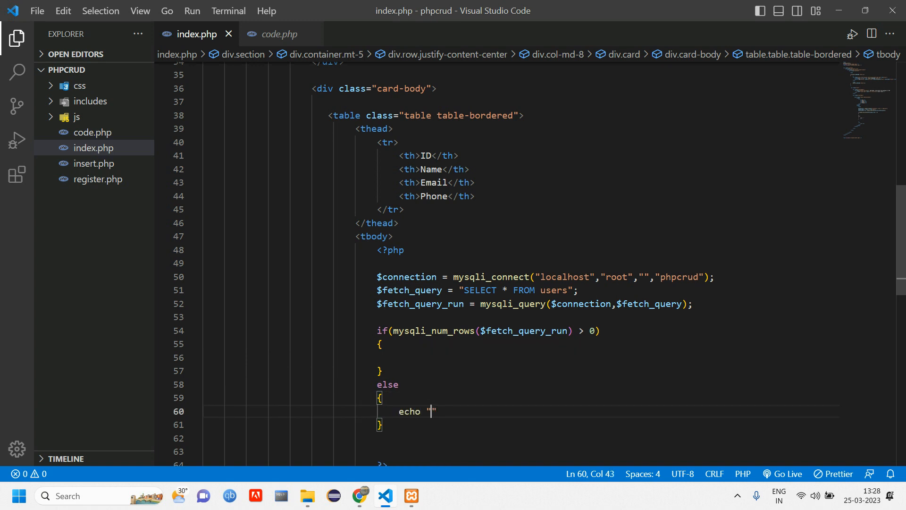
pyautogui.write('no data')
pyautogui.write(' found";')
pyautogui.scroll(-3, 496, 283)
pyautogui.hotkey('shift', 'Home')
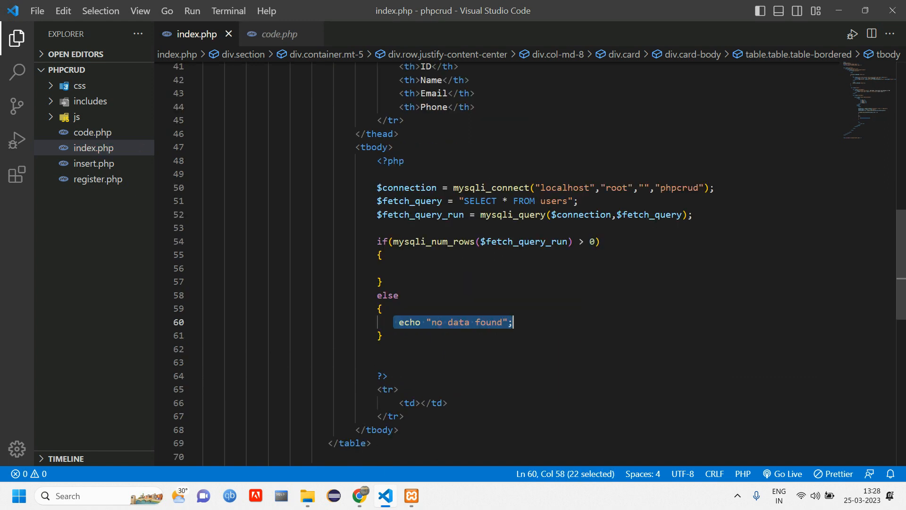
pyautogui.press('Left')
pyautogui.hotkey('shift', 'End')
pyautogui.write('?>')
pyautogui.press('Return')
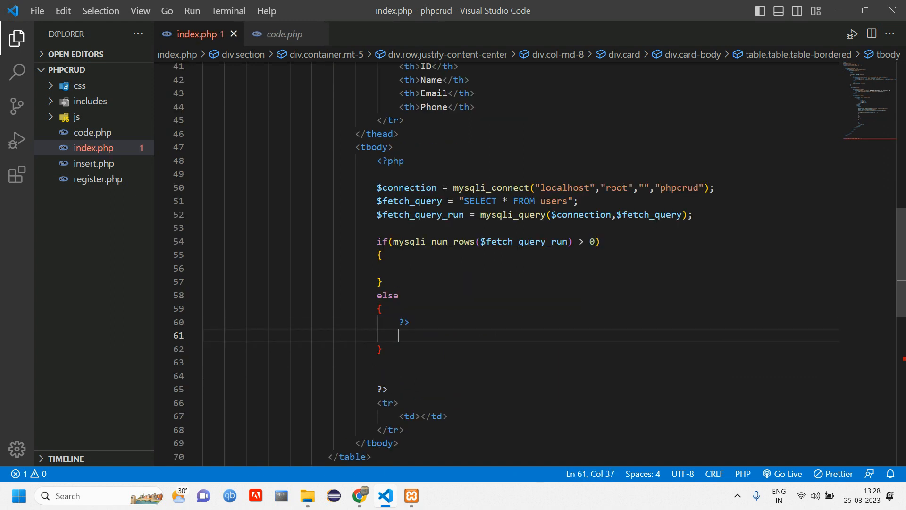
pyautogui.write('<?php')
pyautogui.press('Home')
pyautogui.press('Return')
pyautogui.press('Up')
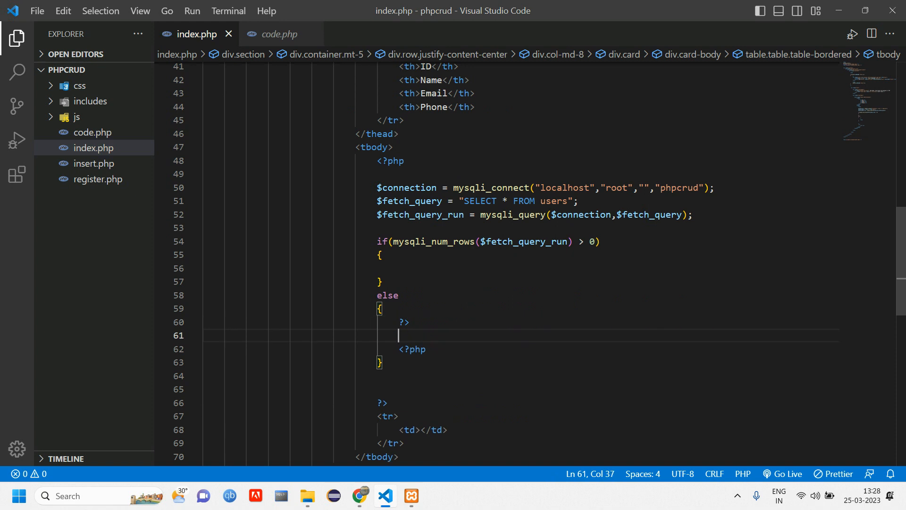
pyautogui.write('tr')
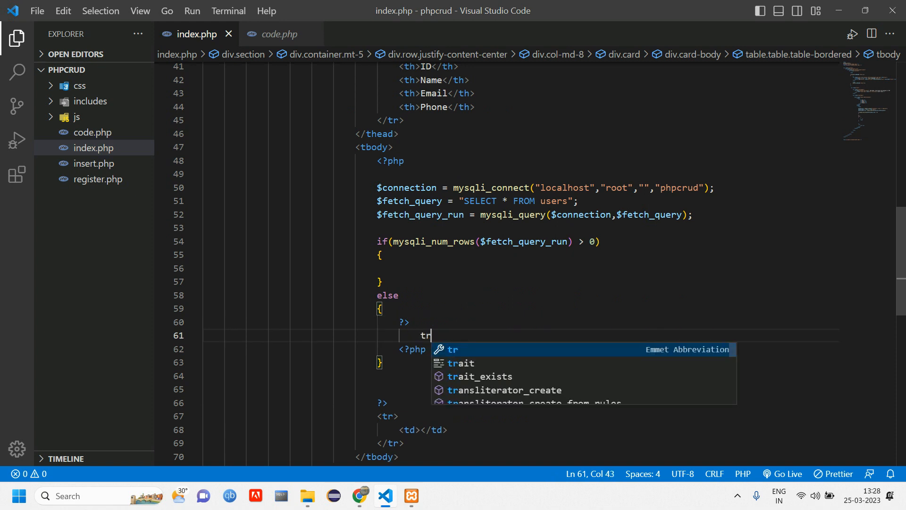
# Inside the else, emmet-expand a <tr><td colspan="4">No Record found</td></tr> row.
pyautogui.press('Tab')
pyautogui.press('Return')
pyautogui.write('t')
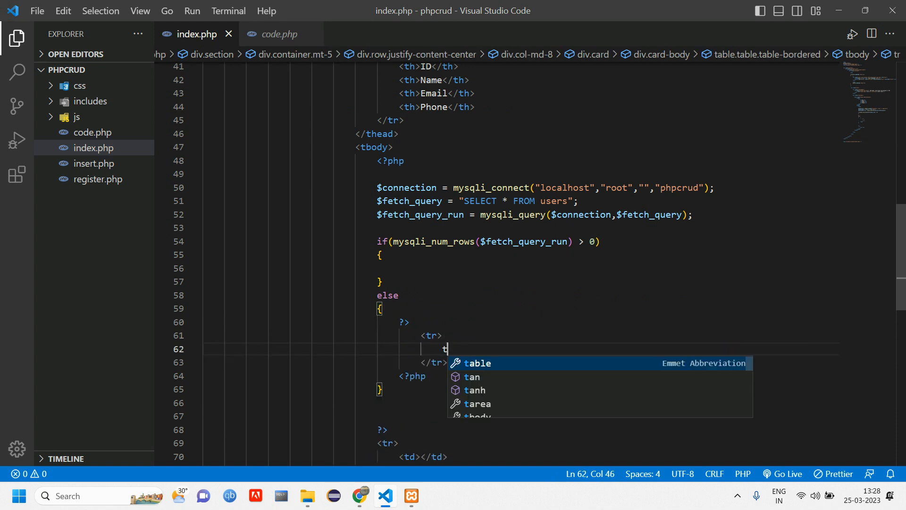
pyautogui.write('d')
pyautogui.press('Tab')
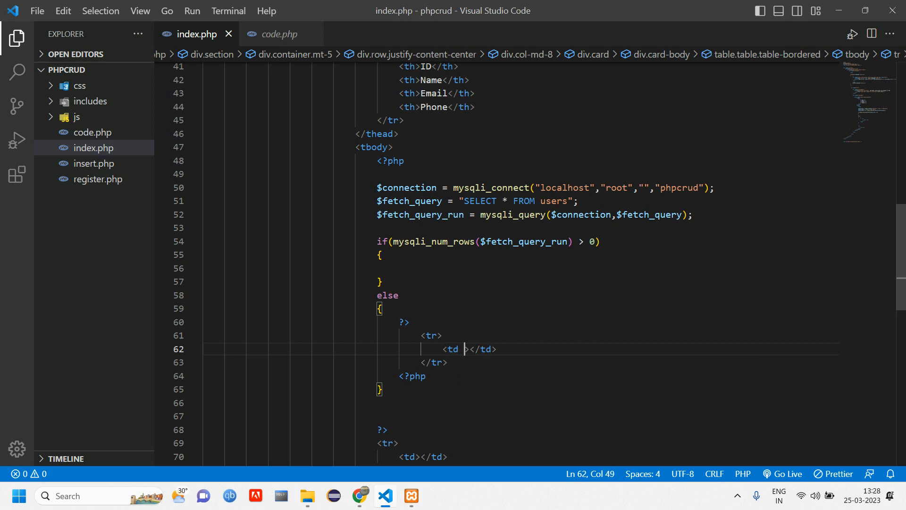
pyautogui.write('colspan="')
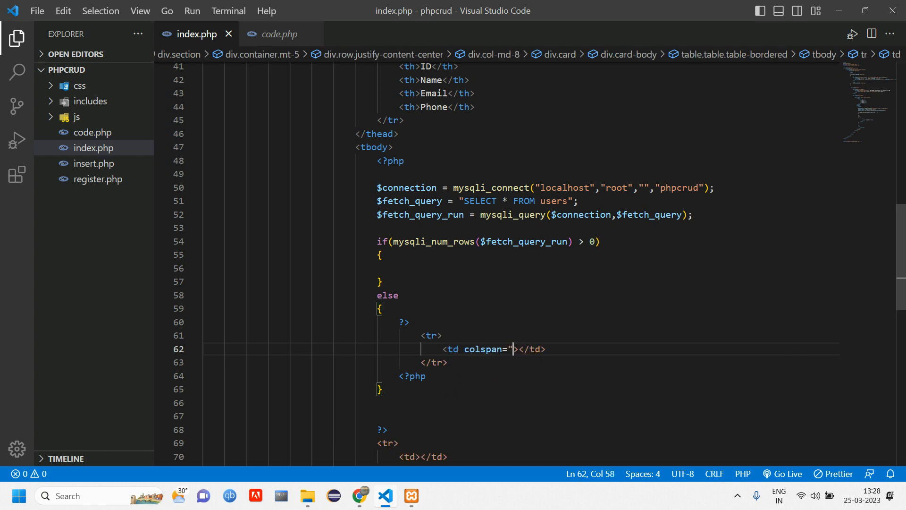
pyautogui.write('"4')
pyautogui.press('Right')
pyautogui.press('Right')
pyautogui.write('No ')
pyautogui.write('data')
pyautogui.press('BackSpace')
pyautogui.press('BackSpace')
pyautogui.press('BackSpace')
pyautogui.press('BackSpace')
pyautogui.press('BackSpace')
pyautogui.write('Record ')
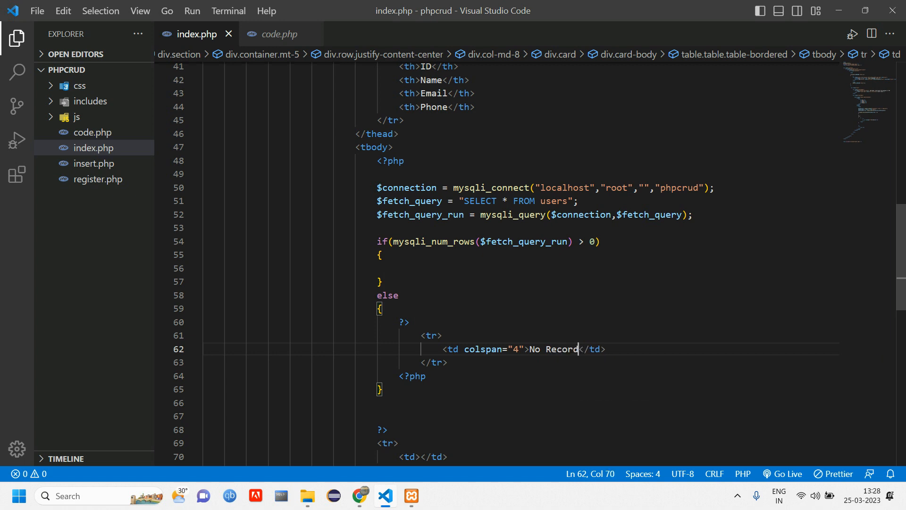
pyautogui.write('found')
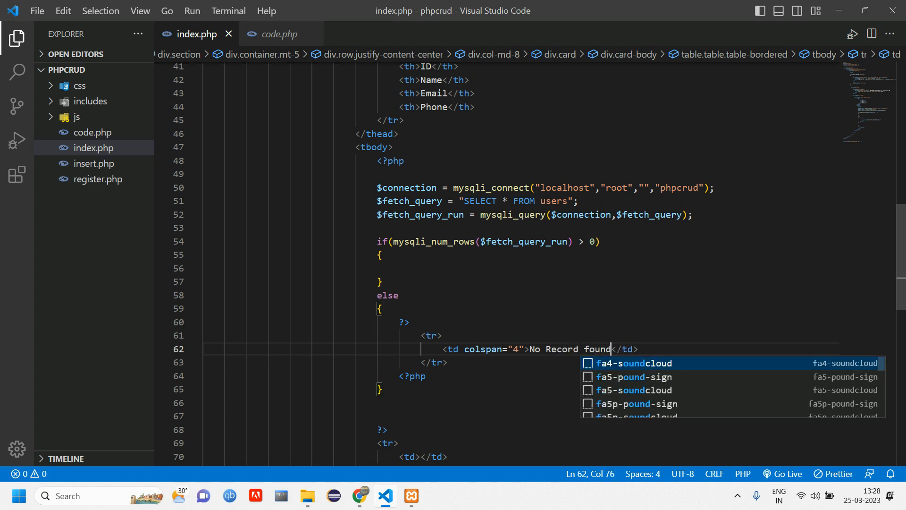
pyautogui.moveTo(415, 321); pyautogui.dragTo(427, 376)
pyautogui.scroll(-3, 496, 263)
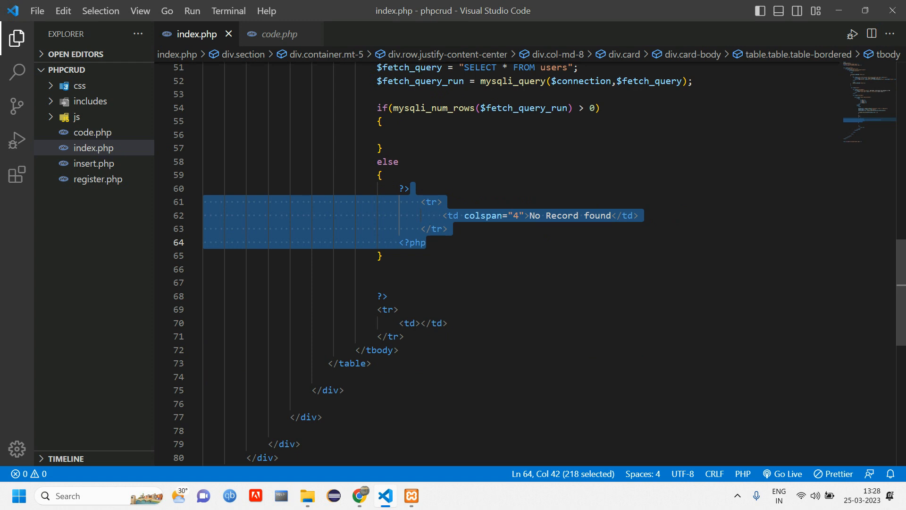
pyautogui.click(397, 135)
pyautogui.moveTo(377, 310); pyautogui.dragTo(405, 336)
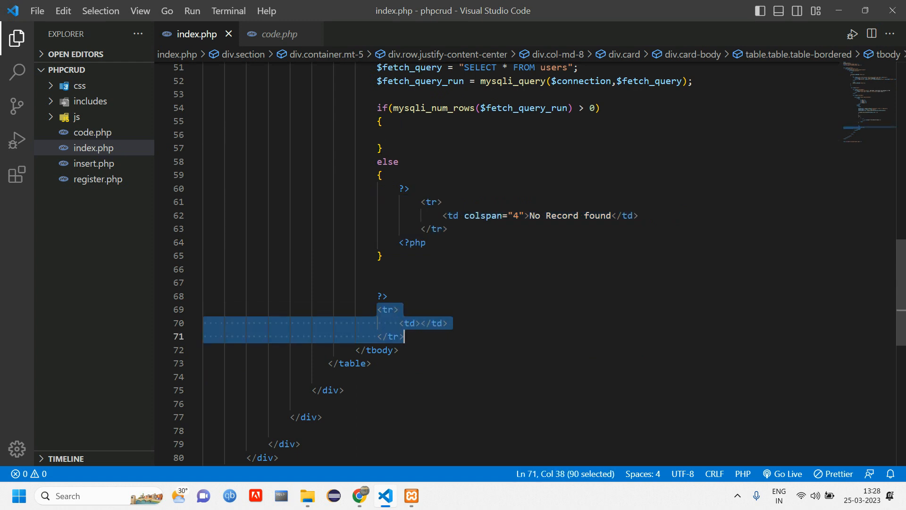
pyautogui.click(396, 135)
# Fill the if body with a foreach($fetch_query_run as $row) loop and open its braces.
pyautogui.press('Tab')
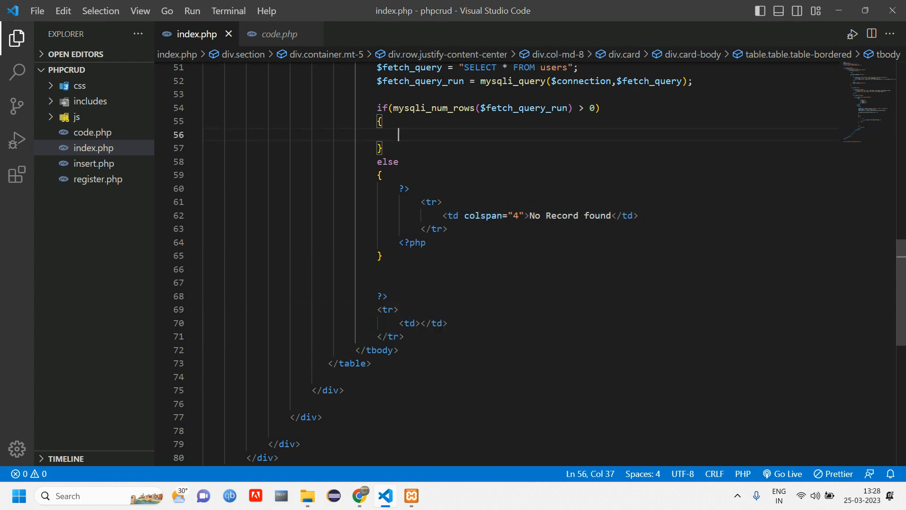
pyautogui.write('forea')
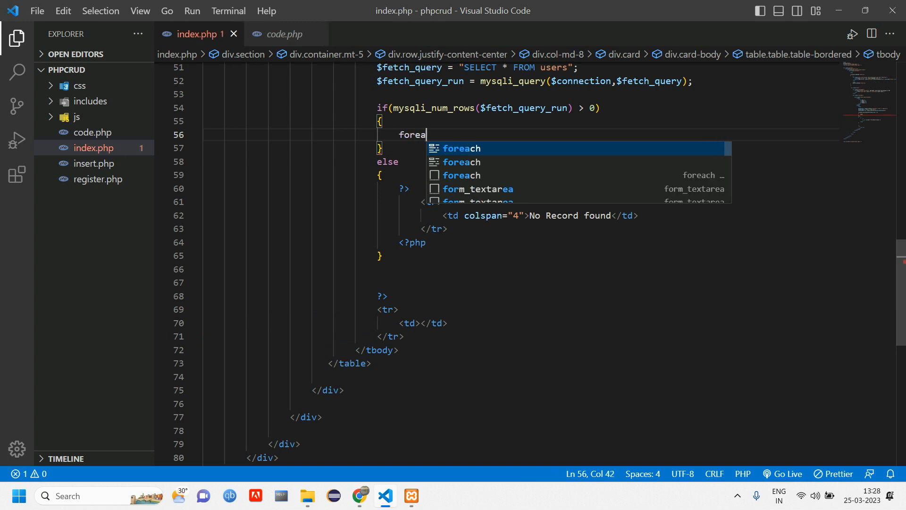
pyautogui.write('ch(')
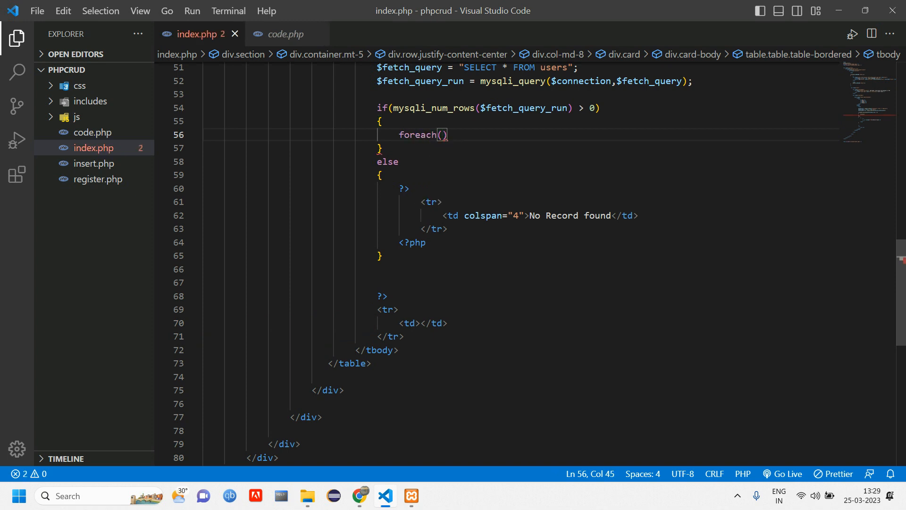
pyautogui.moveTo(481, 108); pyautogui.dragTo(568, 108)
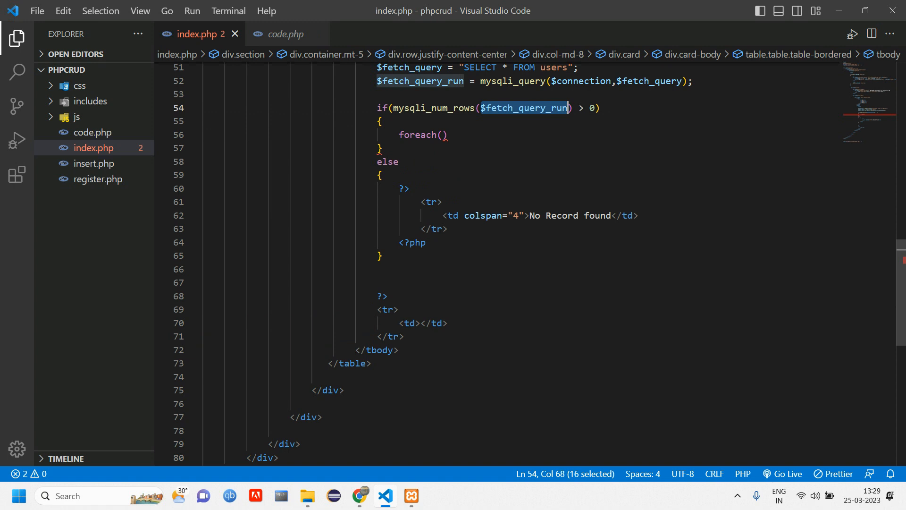
pyautogui.click(442, 135)
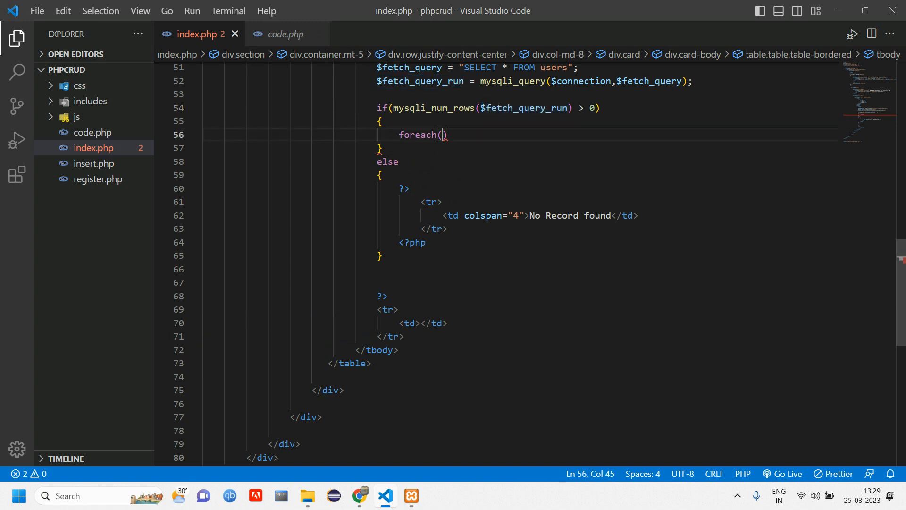
pyautogui.write('$fetch_query_run')
pyautogui.write('as ')
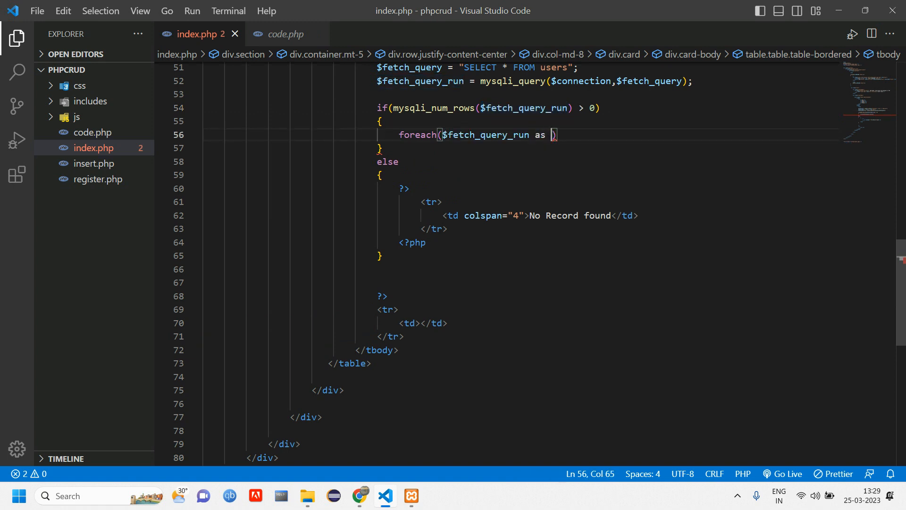
pyautogui.write('$roq')
pyautogui.press('BackSpace')
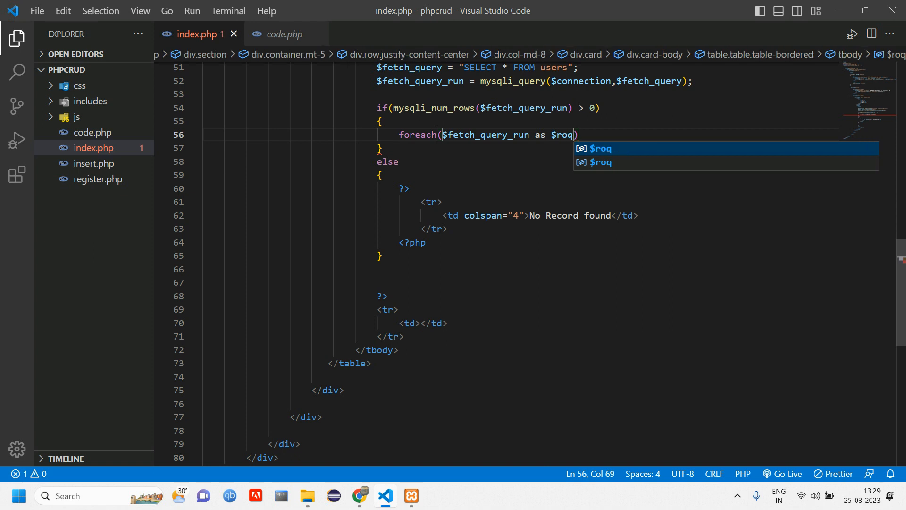
pyautogui.write('w)')
pyautogui.press('Return')
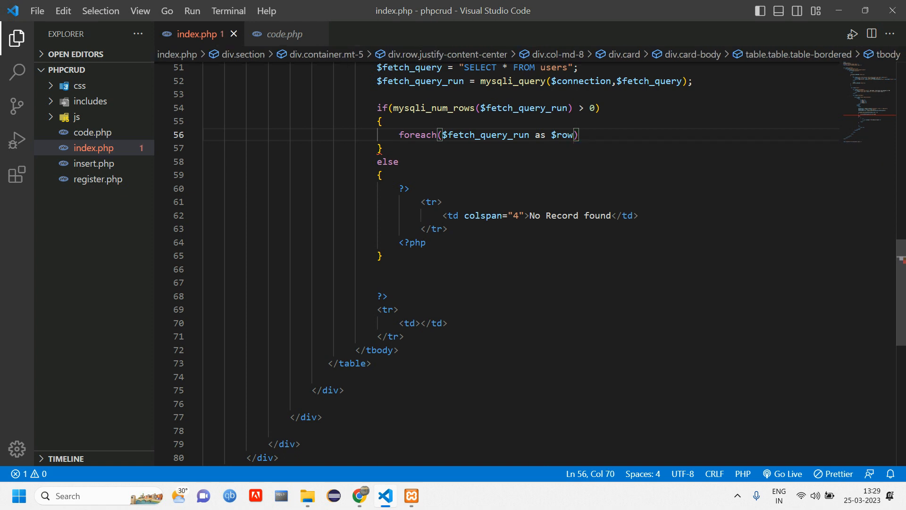
pyautogui.write('{')
pyautogui.press('Return')
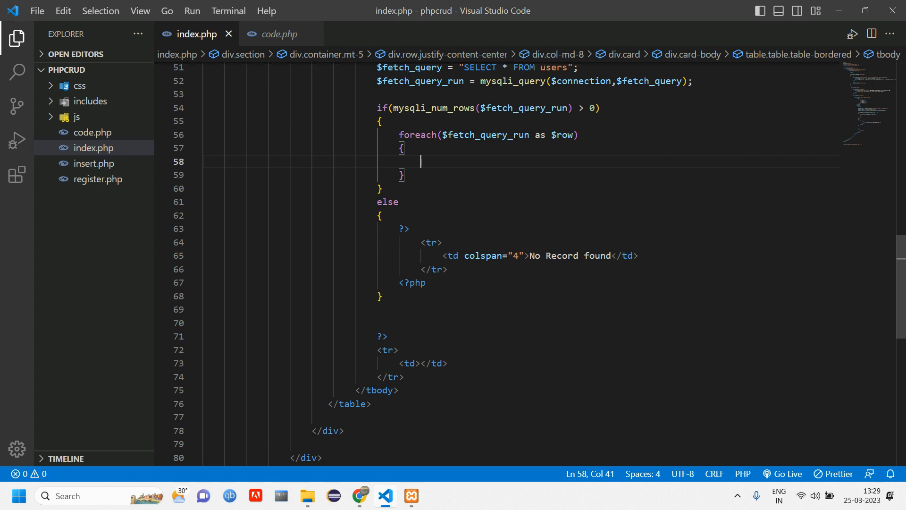
pyautogui.write('?>')
# Close and reopen PHP inside the loop and move the empty <tr><td></td></tr> block between the tags.
pyautogui.press('Return')
pyautogui.write('<')
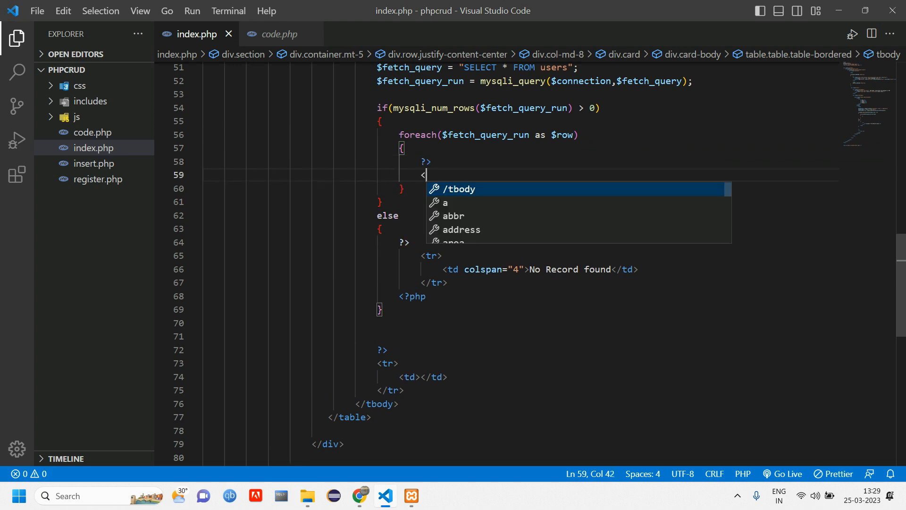
pyautogui.write('?php')
pyautogui.press('Home')
pyautogui.press('Return')
pyautogui.press('Up')
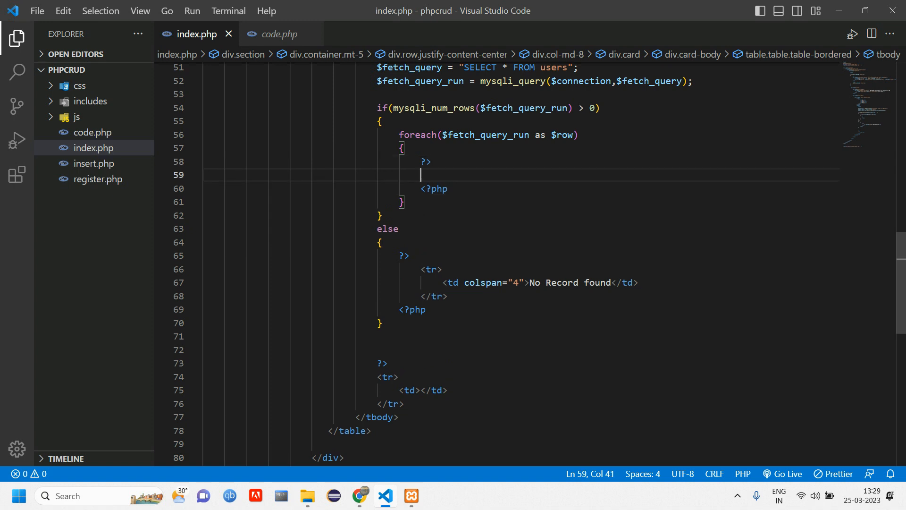
pyautogui.moveTo(374, 377); pyautogui.dragTo(404, 404)
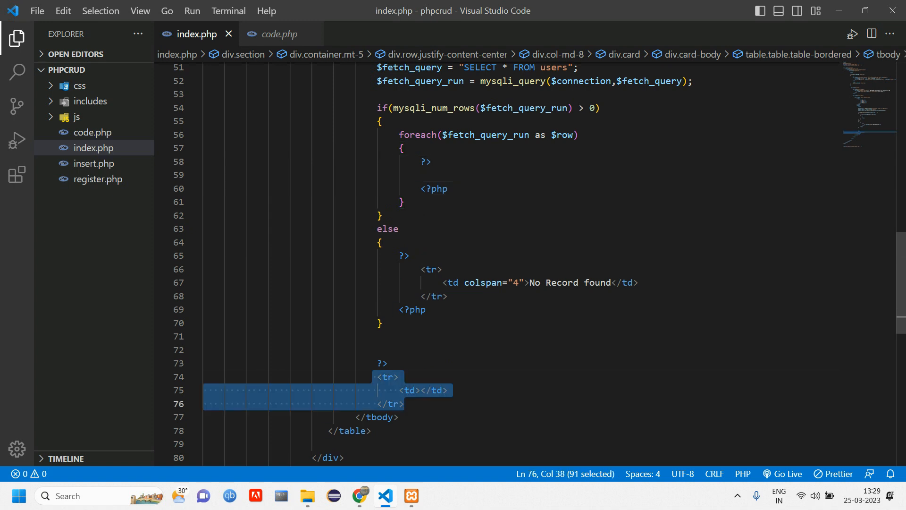
pyautogui.hotkey('ctrl', 'x')
pyautogui.click(403, 175)
pyautogui.hotkey('ctrl', 'v')
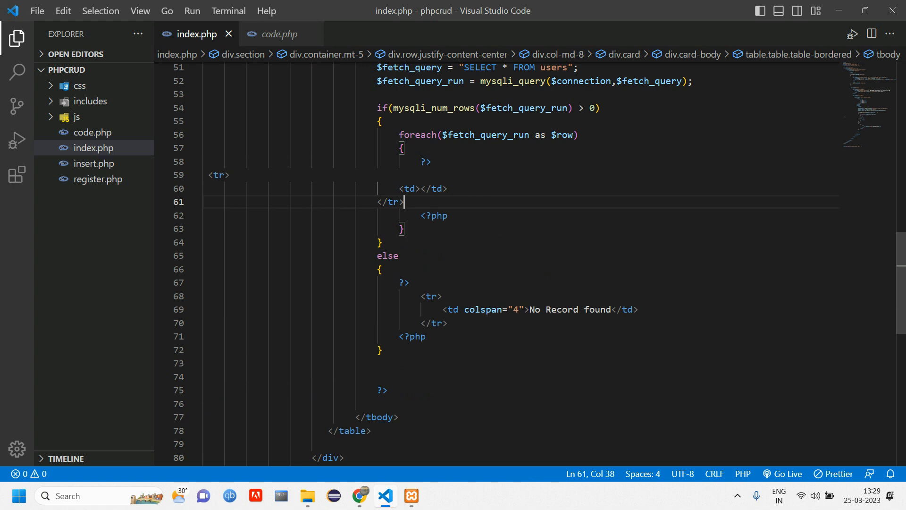
pyautogui.hotkey('ctrl', 'a')
# Format the document and make the loop's cell echo $row['id'].
pyautogui.rightClick(498, 298)
pyautogui.click(555, 299)
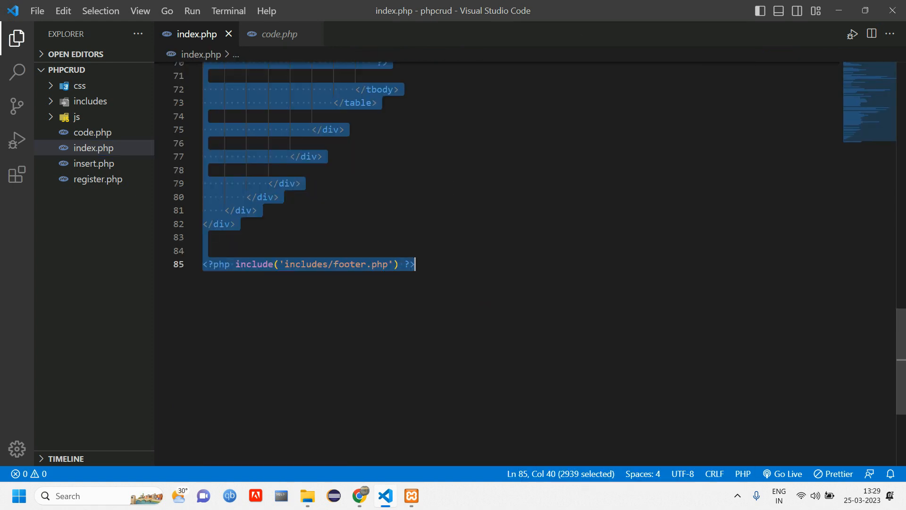
pyautogui.scroll(5, 454, 263)
pyautogui.scroll(7, 453, 263)
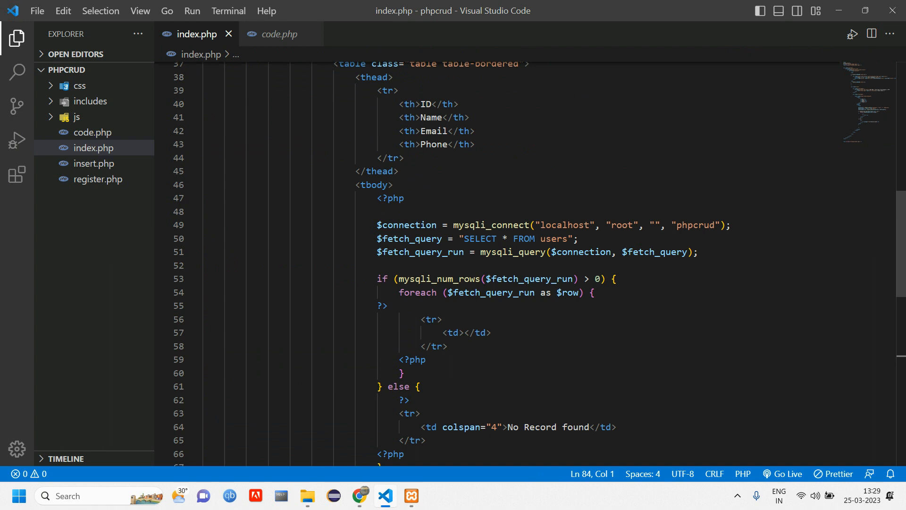
pyautogui.click(465, 332)
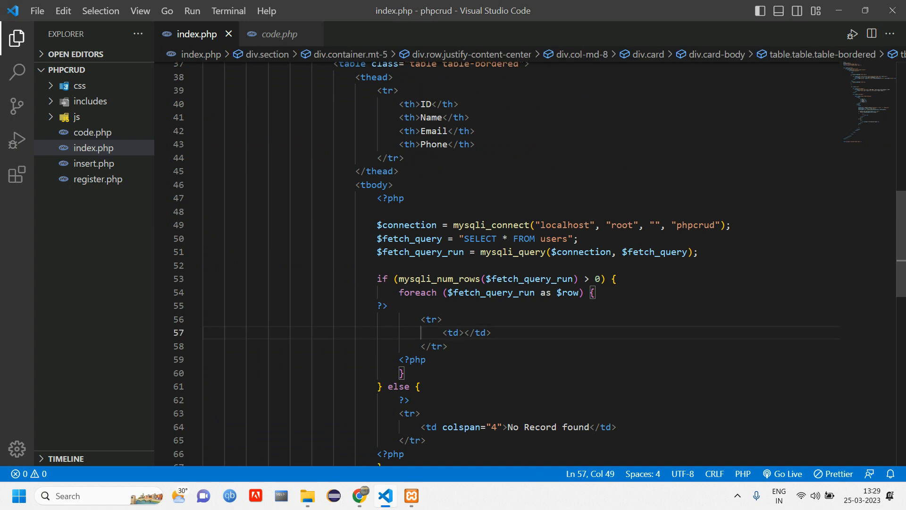
pyautogui.write('<?php ')
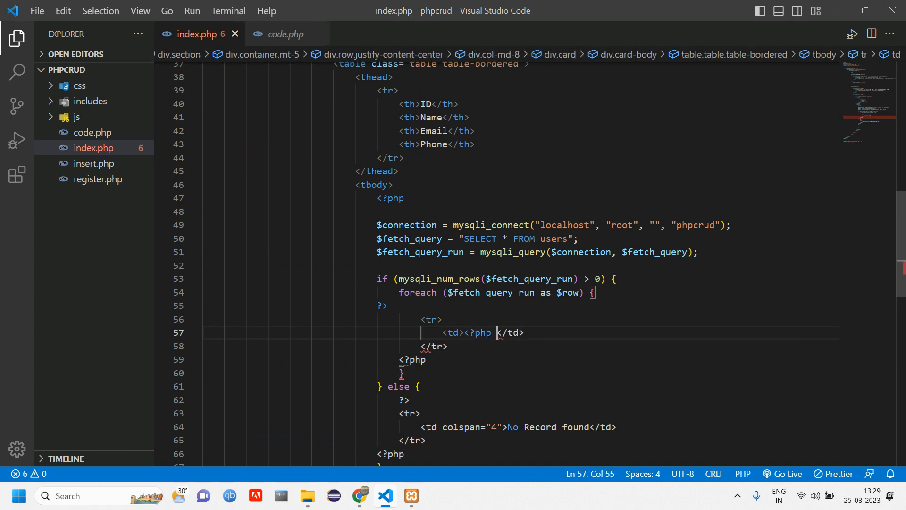
pyautogui.write('?>')
pyautogui.press('Left')
pyautogui.press('Left')
pyautogui.press('Left')
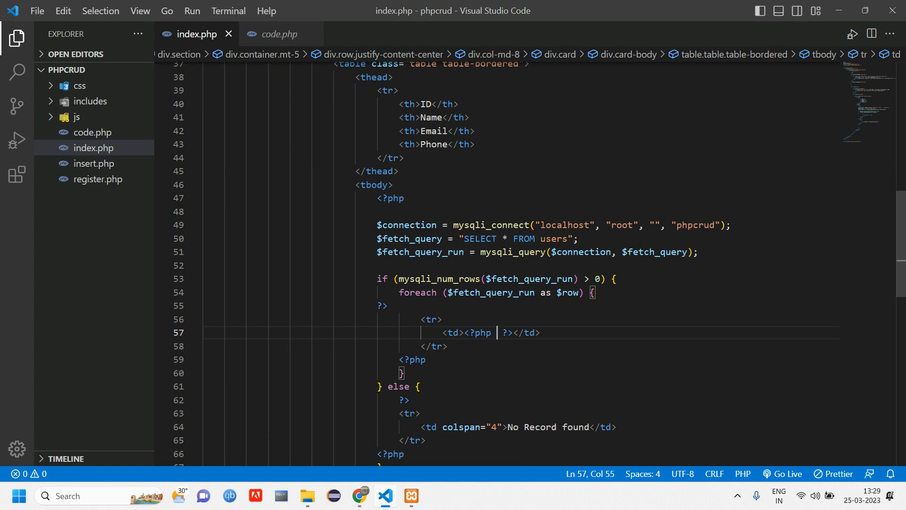
pyautogui.write('echo $r')
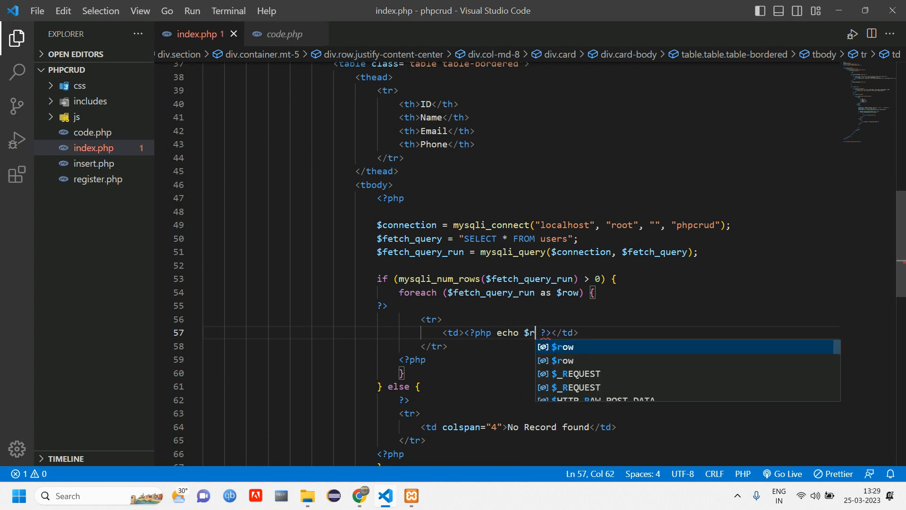
pyautogui.write("ow['id")
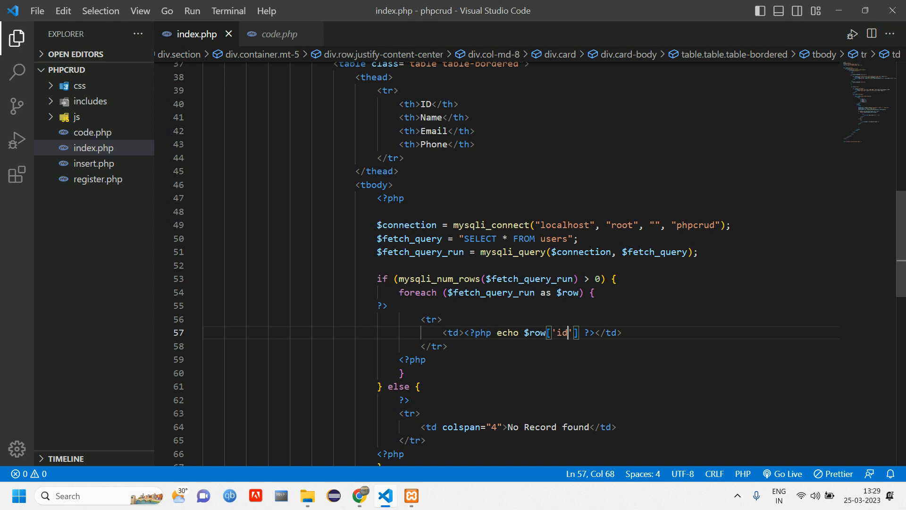
pyautogui.write("'];")
pyautogui.moveTo(421, 332); pyautogui.dragTo(629, 332)
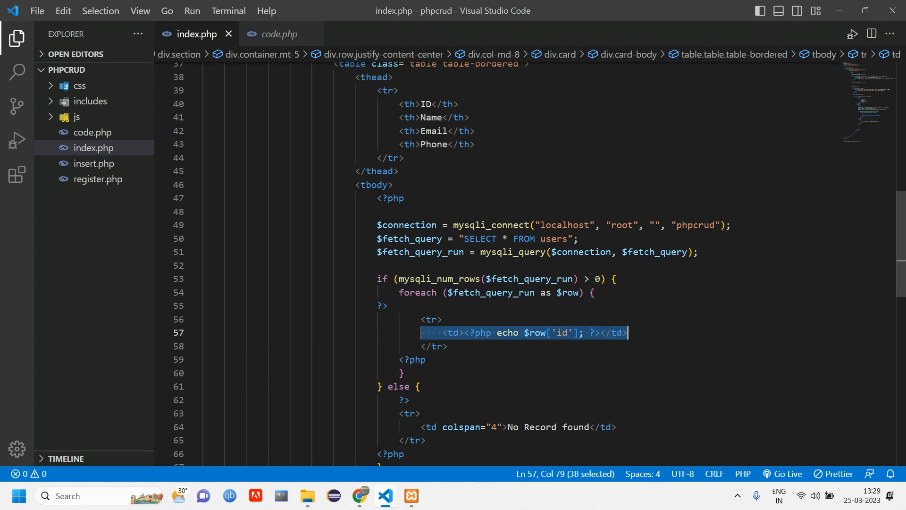
# Reload the PHP CRUD page in Chrome to confirm IDs 1–6 are listed, then return to the editor.
pyautogui.click(358, 495)
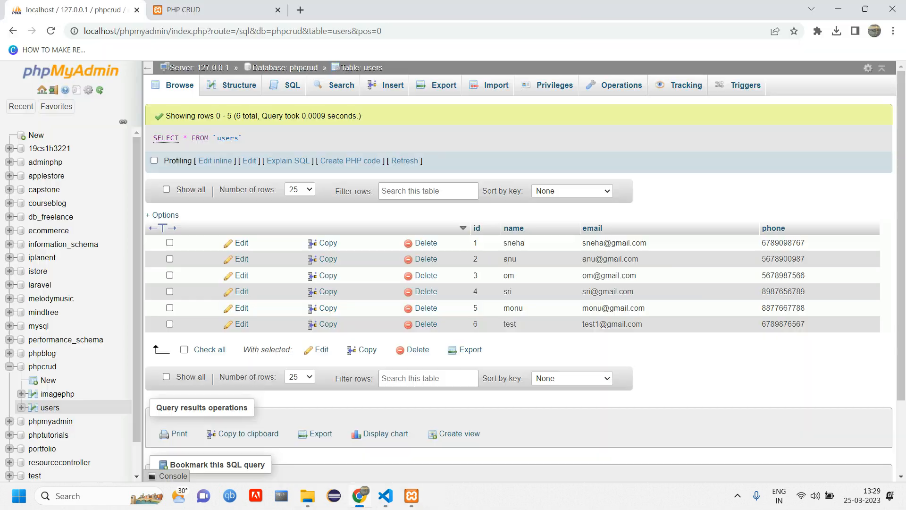
pyautogui.click(182, 9)
pyautogui.click(50, 31)
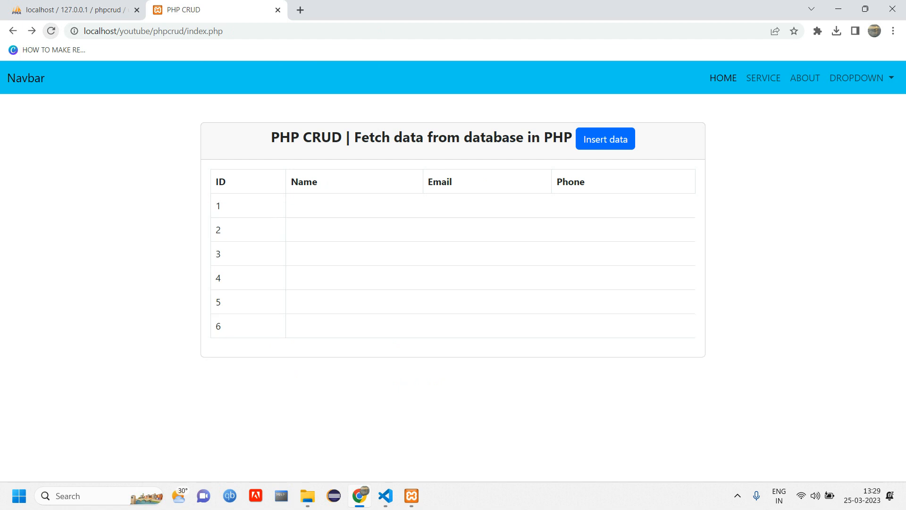
pyautogui.moveTo(215, 204); pyautogui.dragTo(220, 327)
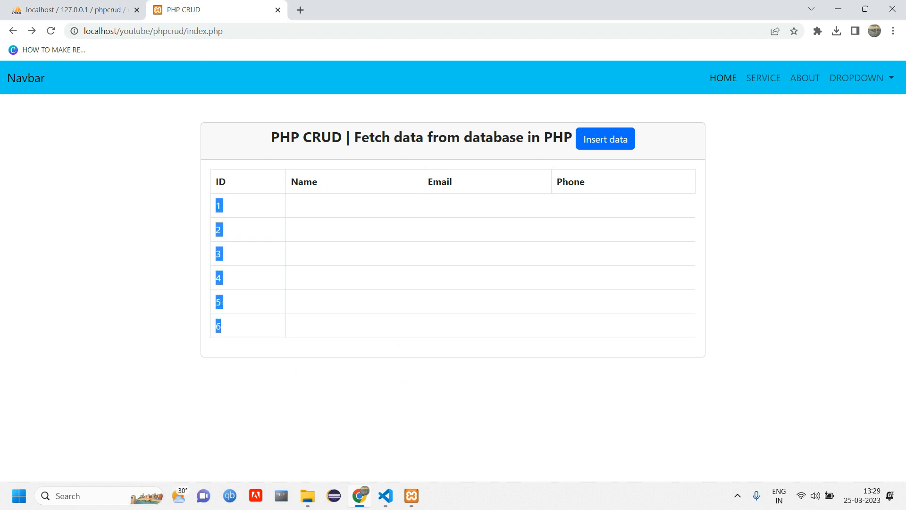
pyautogui.hotkey('alt', 'Tab')
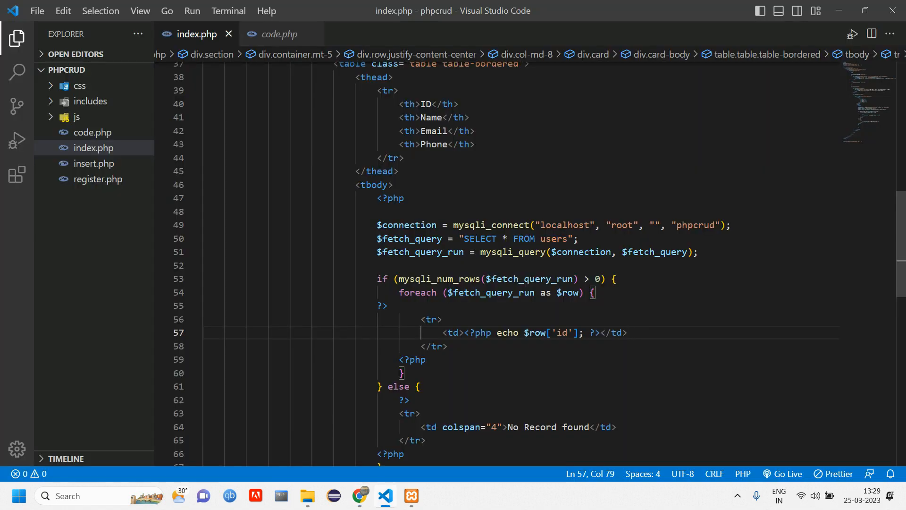
# Duplicate the cell line into four cells echoing id, name, email and phone, then save.
pyautogui.hotkey('shift', 'alt', 'Down')
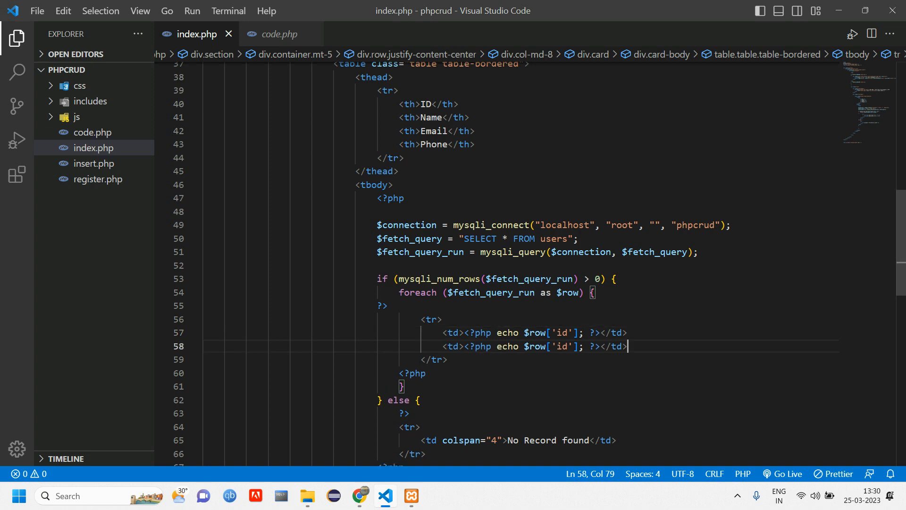
pyautogui.hotkey('shift', 'alt', 'Down')
pyautogui.hotkey('shift', 'alt', 'Down')
pyautogui.doubleClick(563, 347)
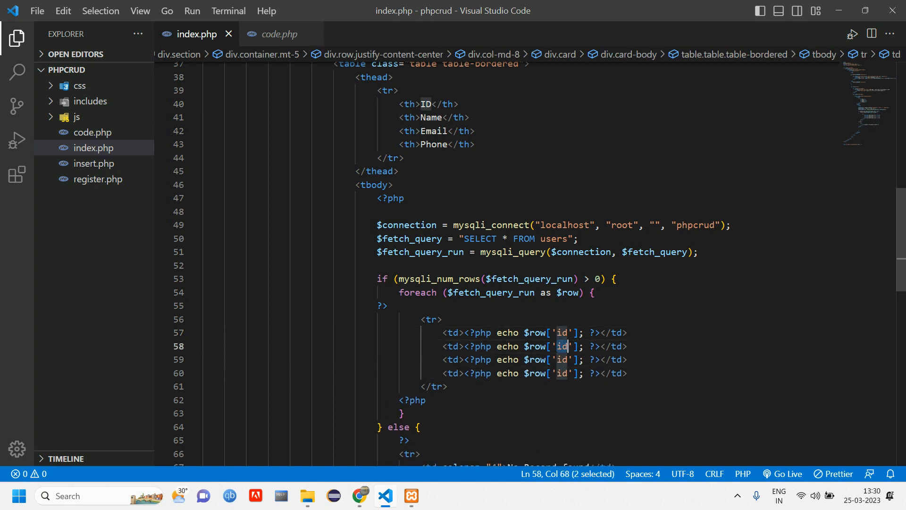
pyautogui.write('name')
pyautogui.doubleClick(563, 361)
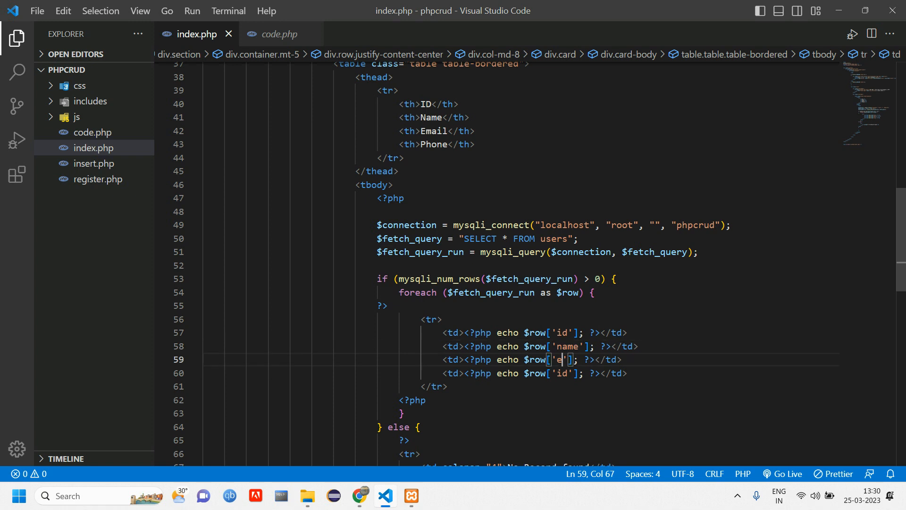
pyautogui.write('email')
pyautogui.doubleClick(562, 374)
pyautogui.write('phone')
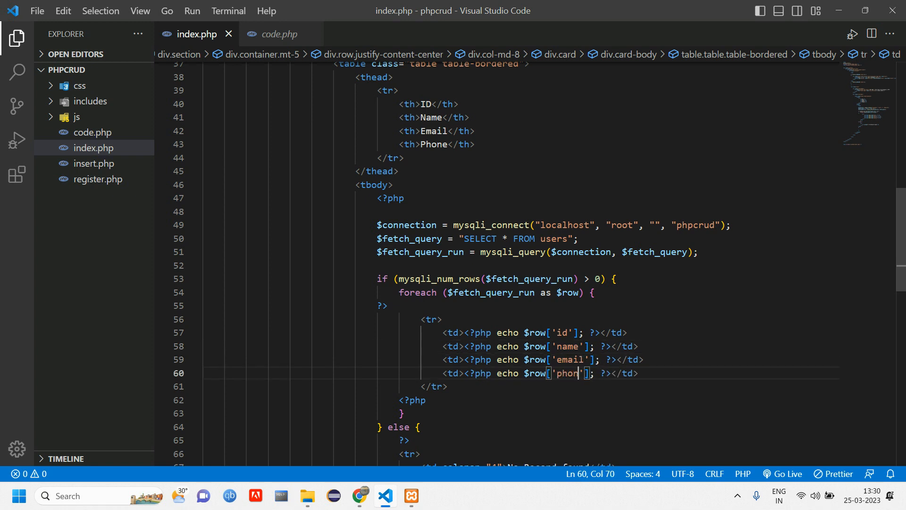
pyautogui.hotkey('alt', 'Tab')
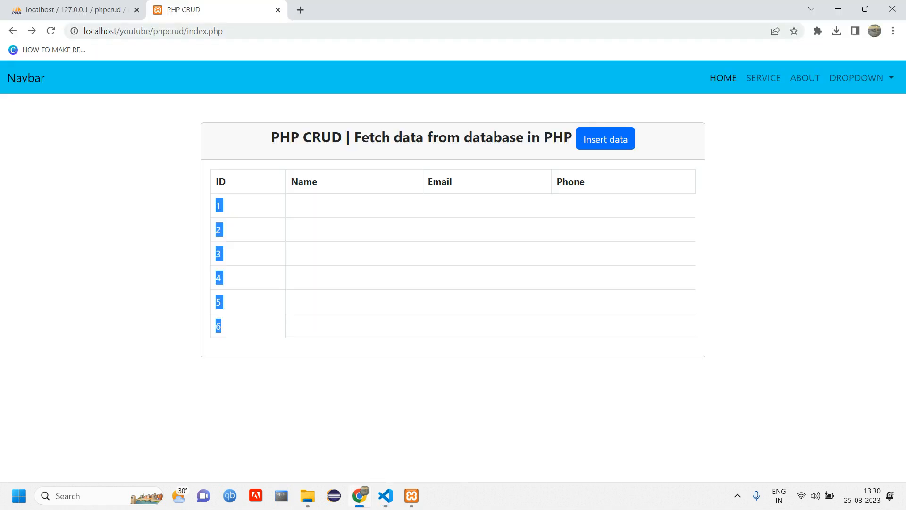
# Reload the PHP CRUD page showing all six users and compare it against the phpMyAdmin users table.
pyautogui.press('F5')
pyautogui.moveTo(215, 182)
pyautogui.mouseDown()
pyautogui.moveTo(423, 327)
pyautogui.moveTo(607, 327)
pyautogui.mouseUp()
pyautogui.hotkey('ctrl', '1')
pyautogui.click(177, 10)
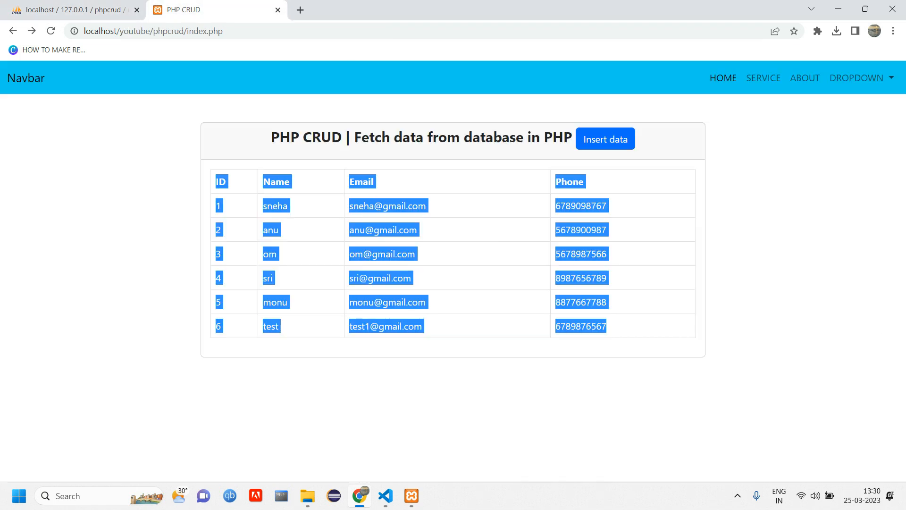
pyautogui.press('F5')
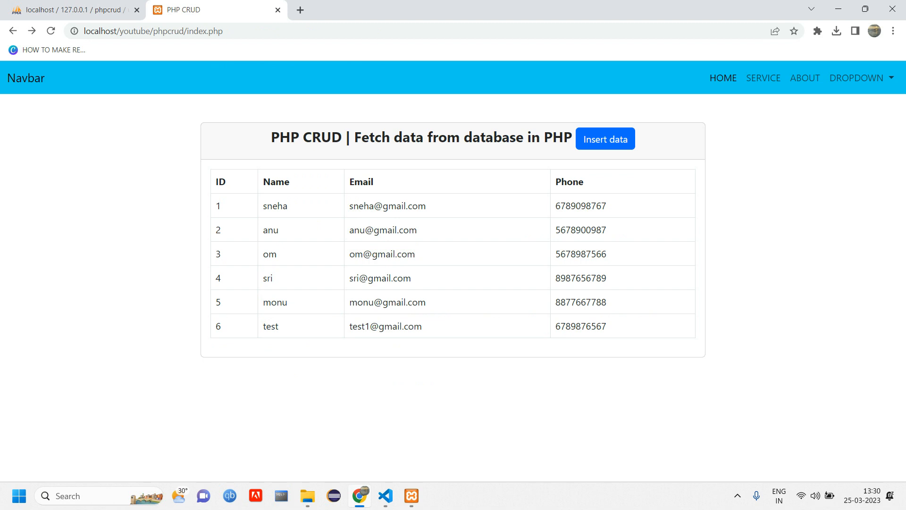